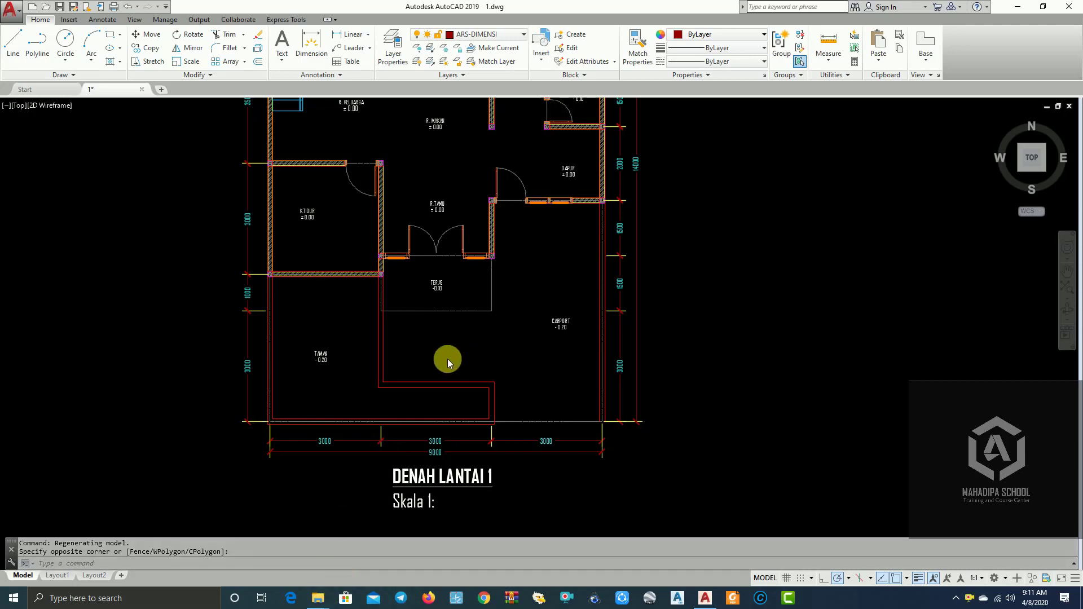
Window-select the whole DENAH LANTAI 1 ground-floor plan.
scroll(448, 359, down, 2)
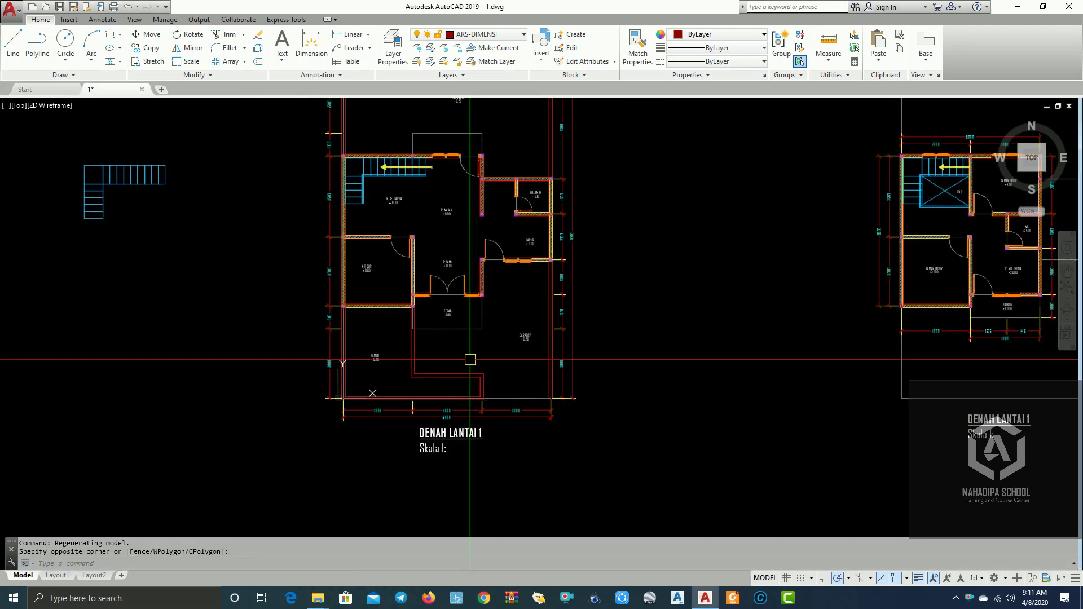
scroll(470, 360, up, 2)
scroll(361, 364, up, 1)
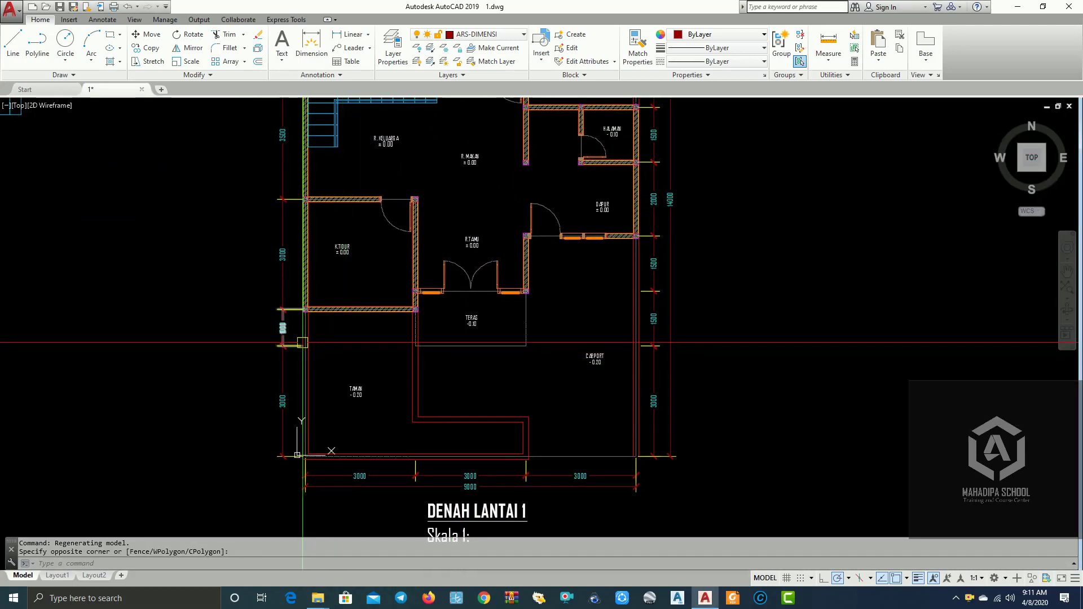
scroll(303, 343, up, 2)
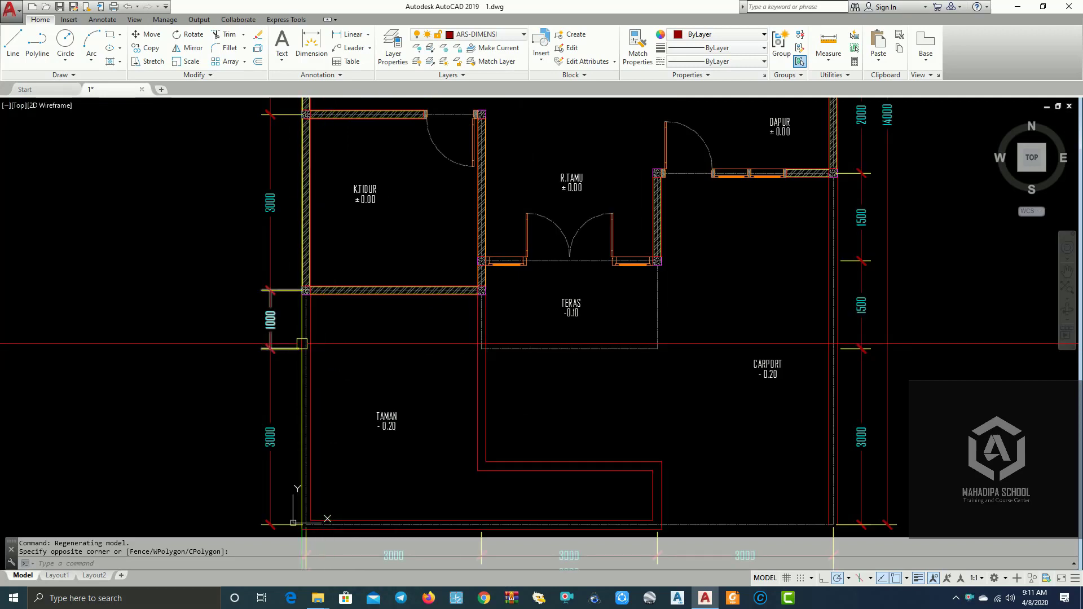
middle_drag(542, 343, 483, 376)
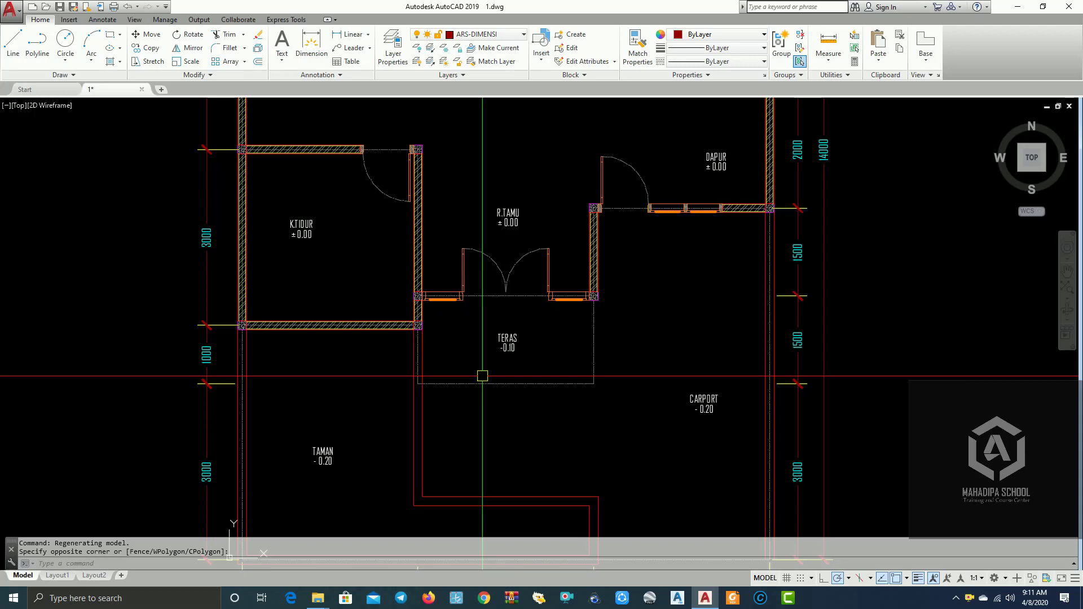
scroll(482, 375, down, 5)
scroll(515, 375, up, 1)
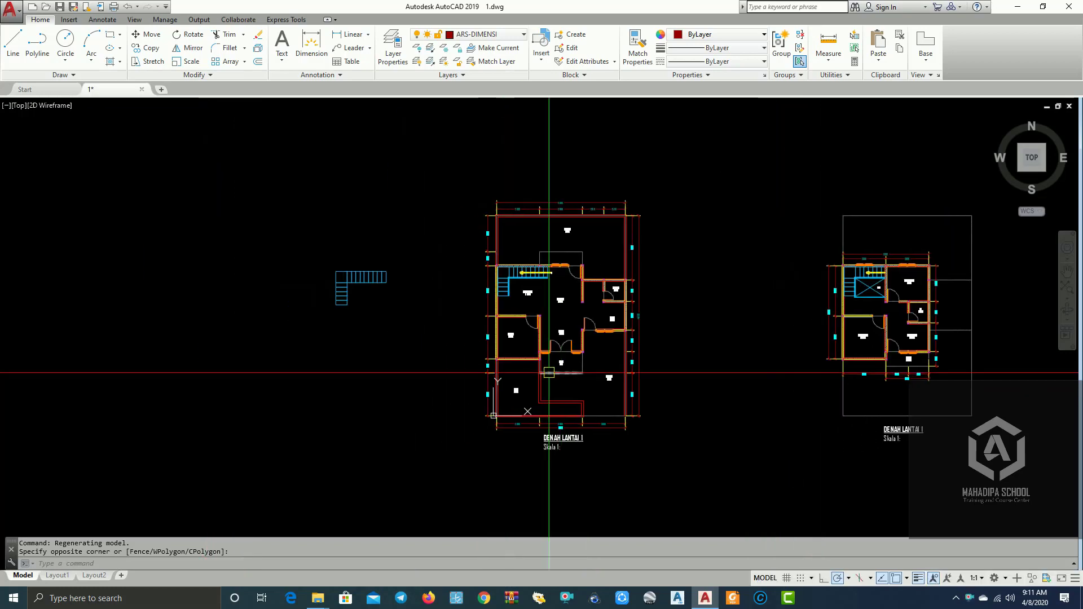
scroll(560, 219, up, 1)
scroll(559, 219, down, 2)
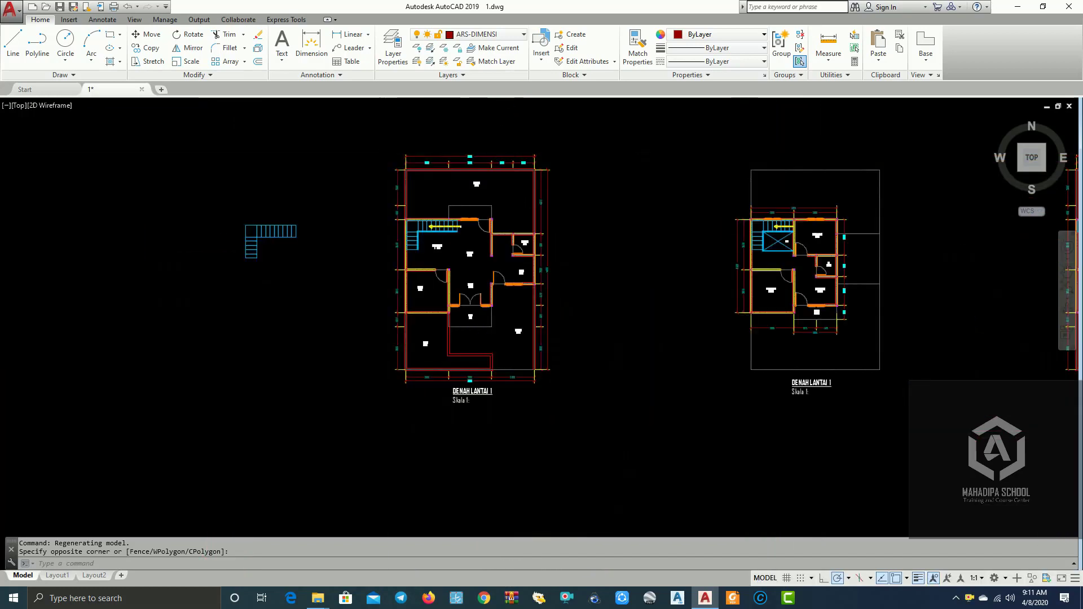
scroll(399, 145, down, 1)
scroll(491, 280, up, 2)
scroll(491, 280, up, 2)
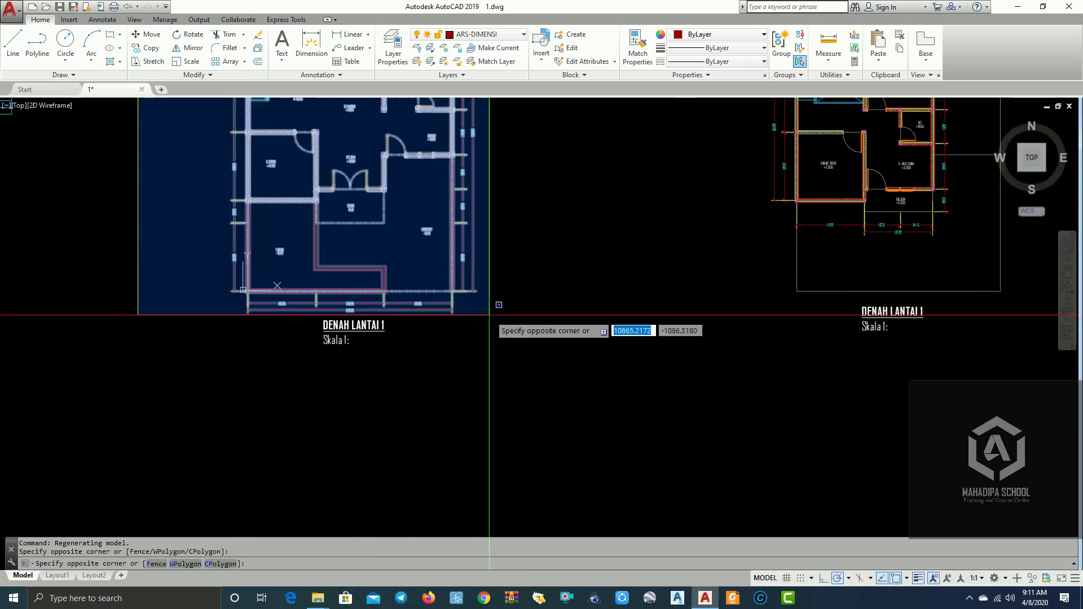
key(Escape)
scroll(415, 346, up, 2)
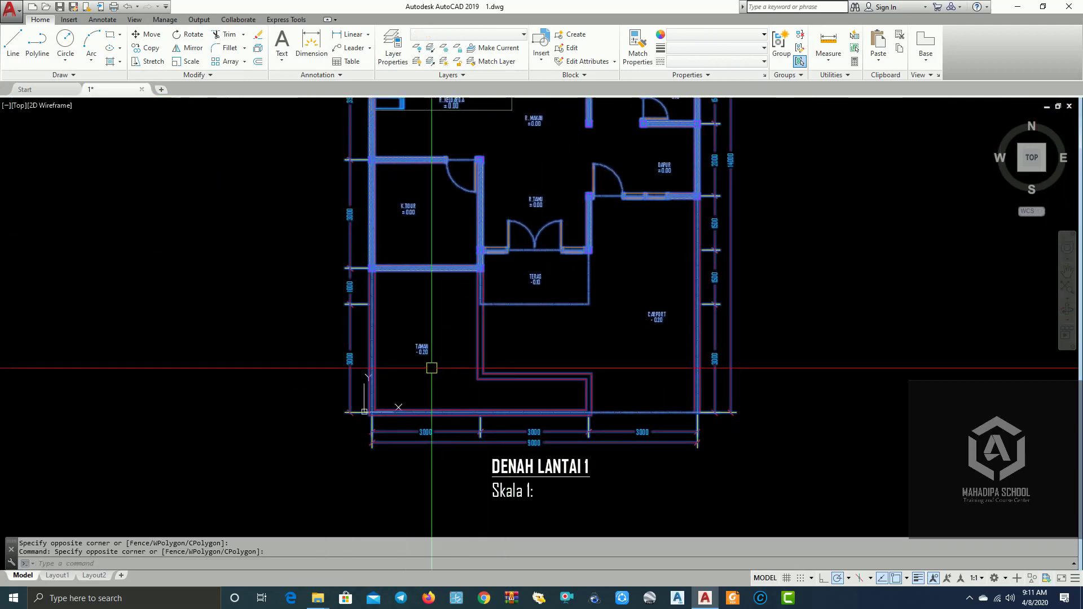
scroll(527, 435, down, 4)
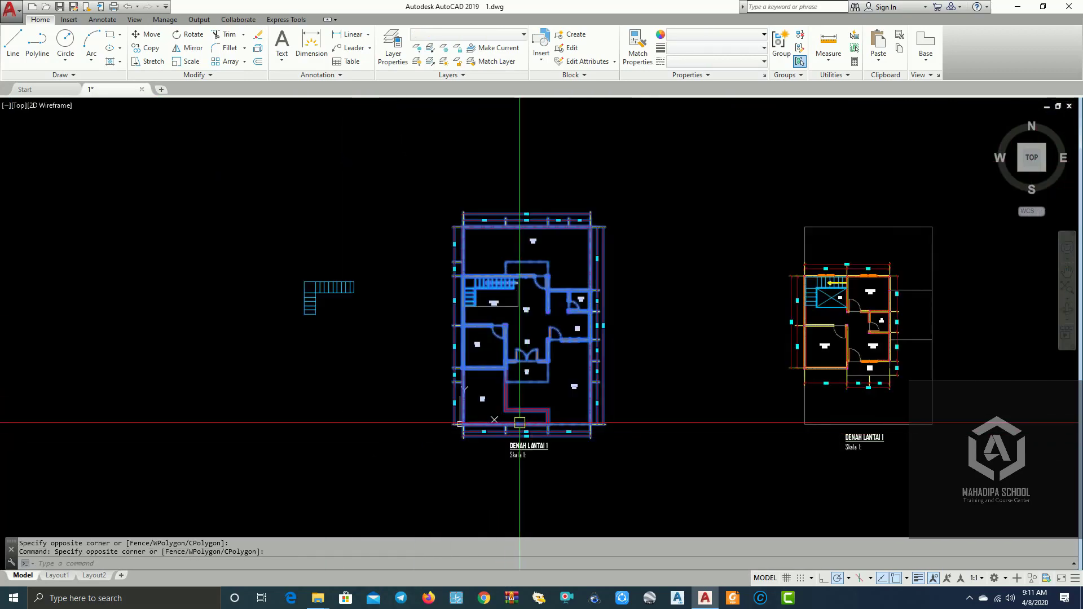
scroll(567, 494, up, 2)
scroll(568, 494, up, 3)
scroll(510, 506, down, 3)
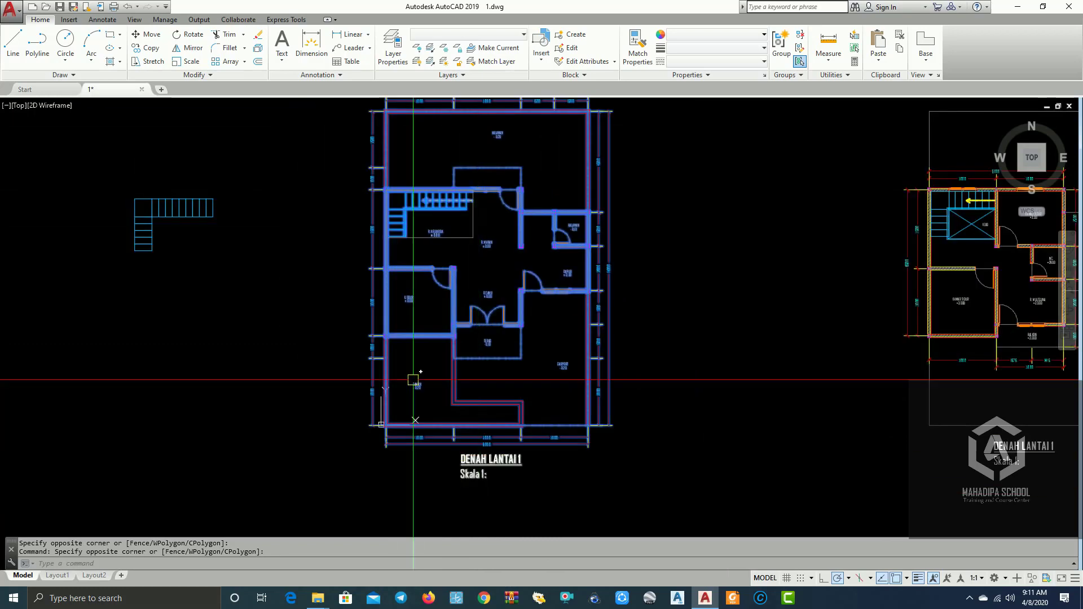
scroll(411, 382, down, 3)
click(383, 210)
click(550, 452)
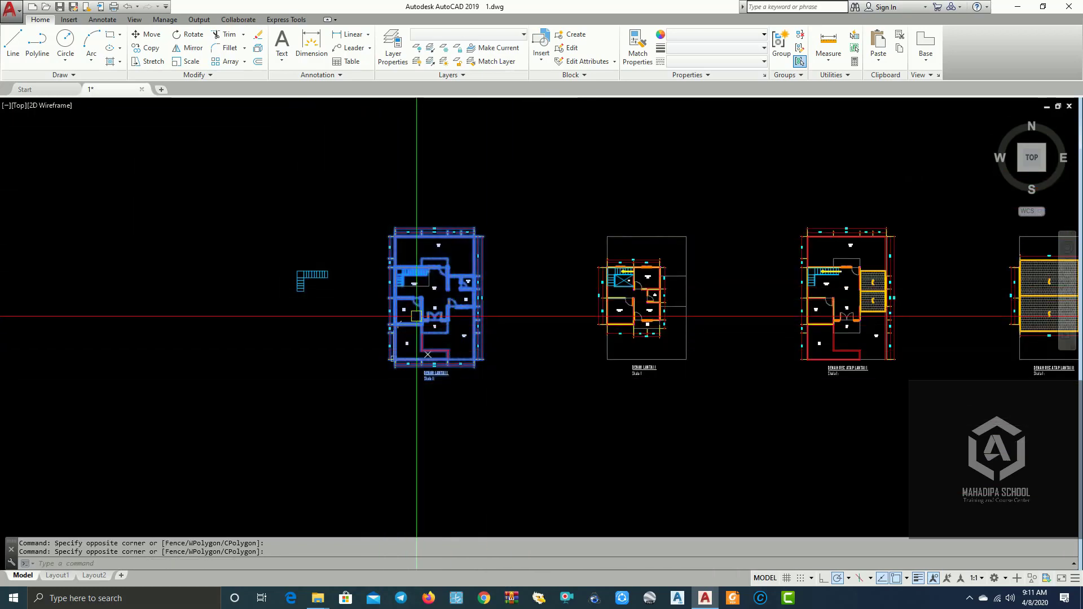
Copy the selected plan to the right, beside the DENAH REC ATAP LANTAI II roof plan.
click(136, 53)
scroll(368, 307, up, 3)
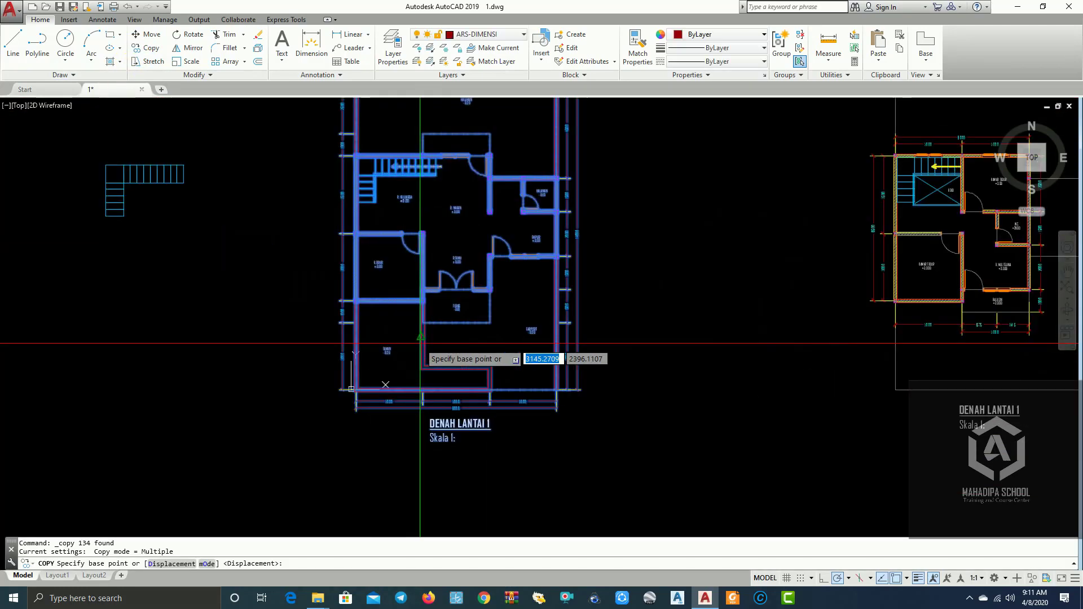
click(368, 344)
scroll(368, 344, down, 5)
scroll(621, 395, up, 4)
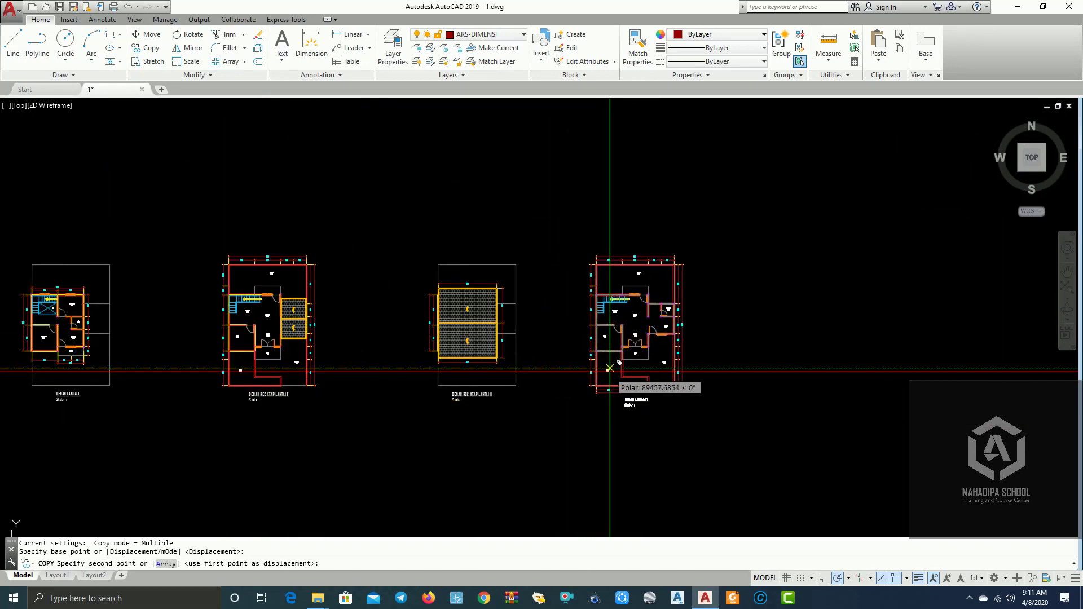
click(610, 368)
key(Return)
scroll(705, 350, up, 3)
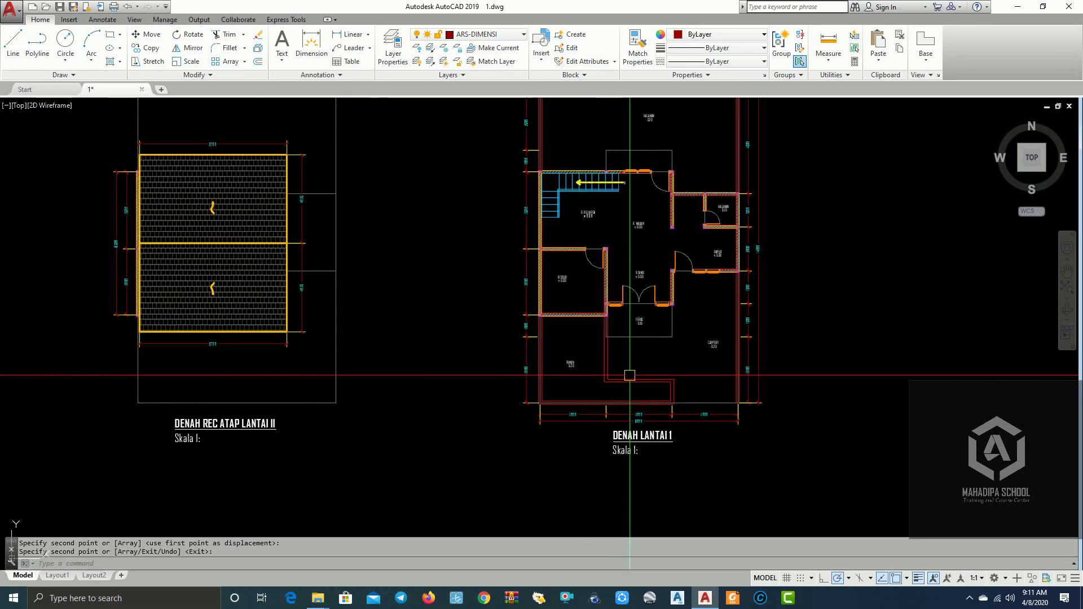
scroll(468, 417, up, 4)
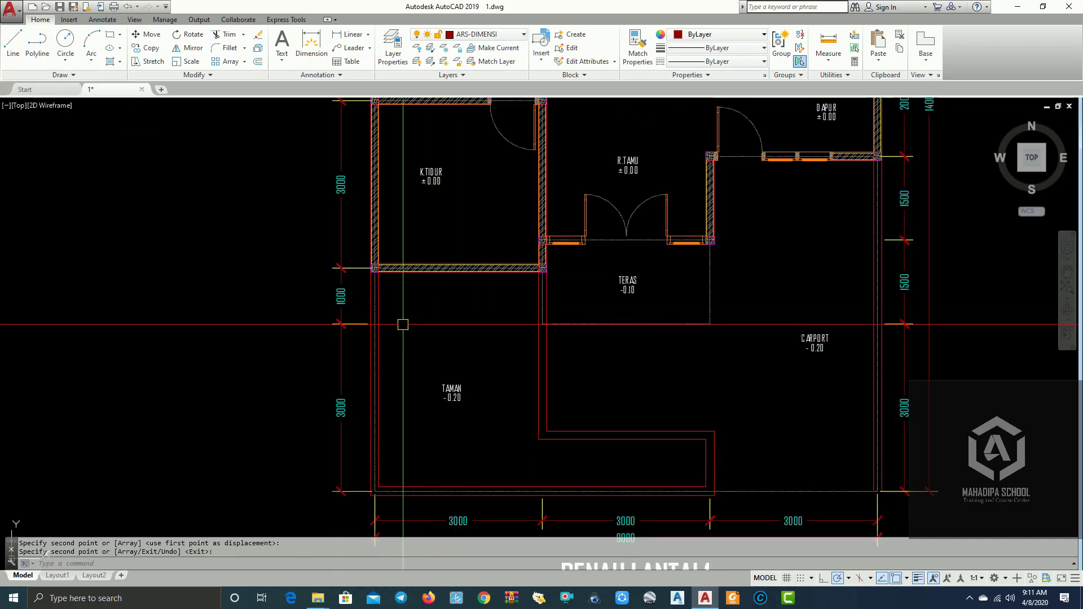
Check the layer dropdown without changing layers, then open the Layer Properties Manager with LA.
click(517, 35)
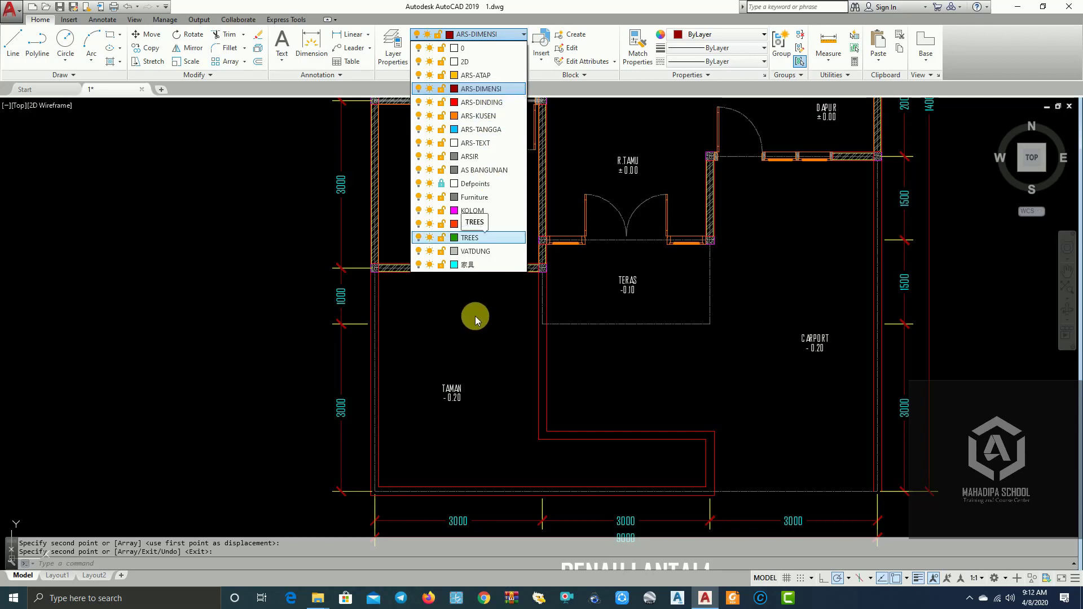
key(Escape)
key(Escape)
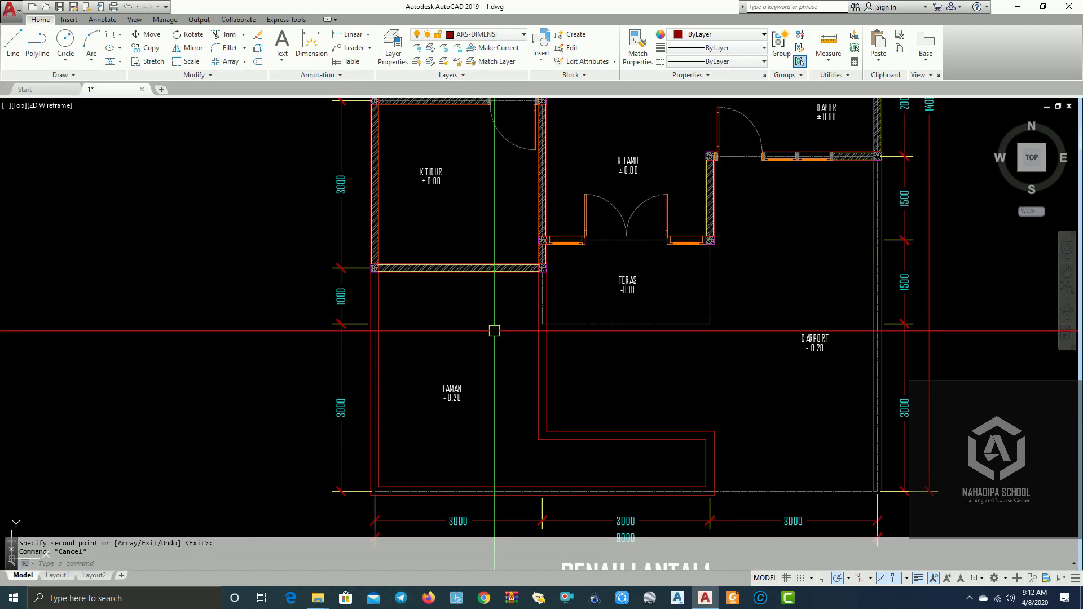
text(la)
key(Return)
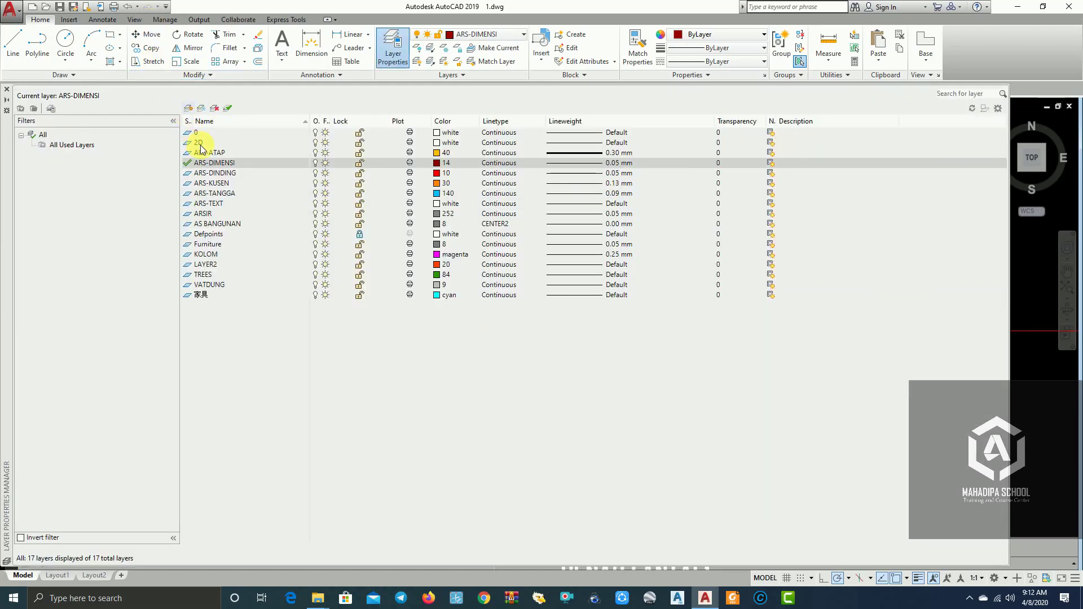
Create a new layer ARS-PLAT and set its colour to green.
click(211, 143)
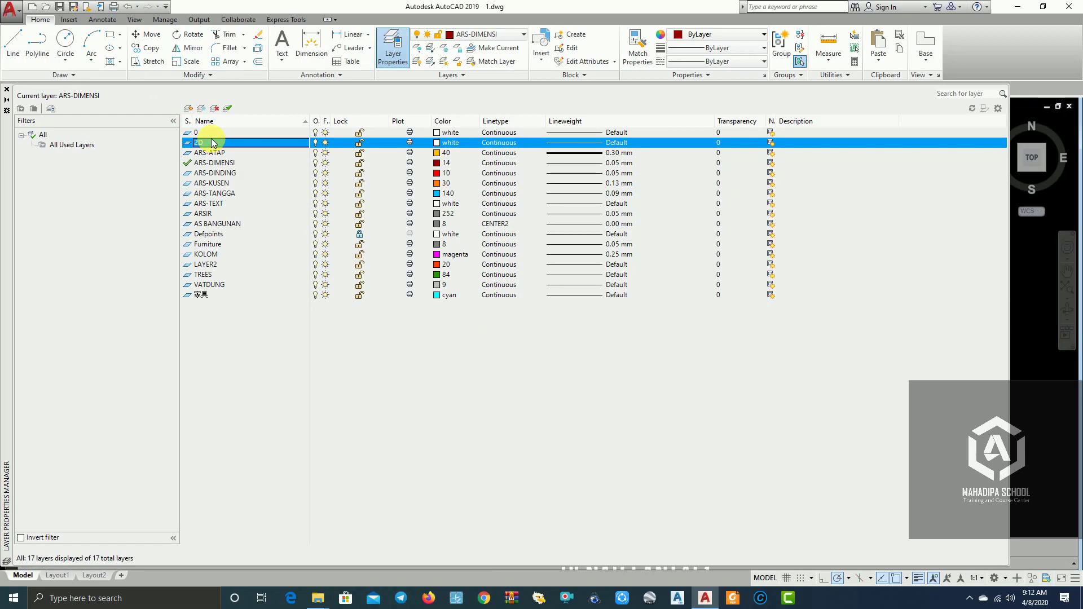
click(188, 109)
text(2D)
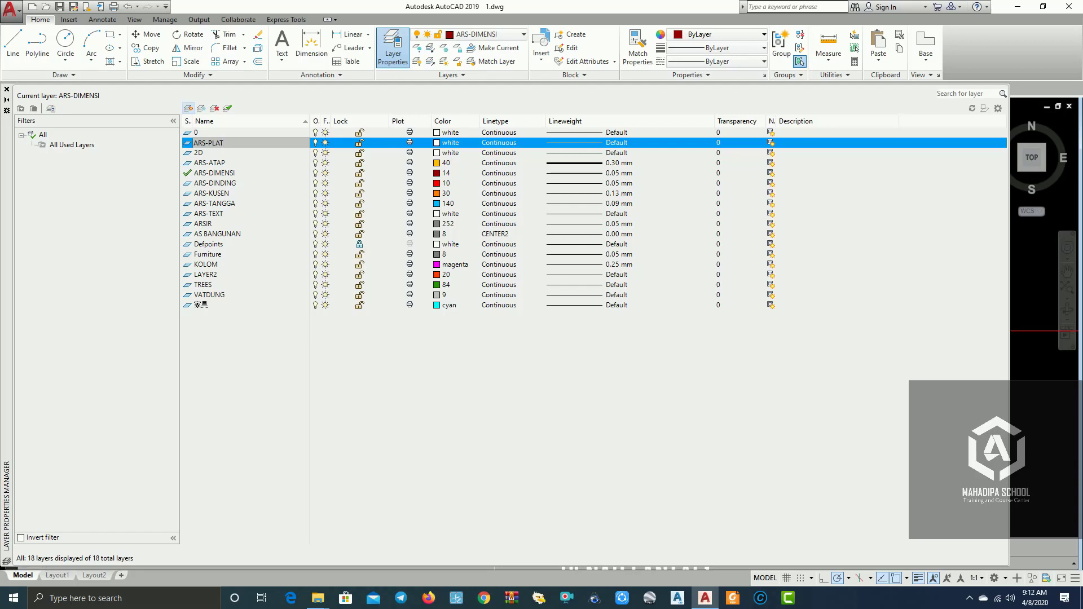
click(439, 144)
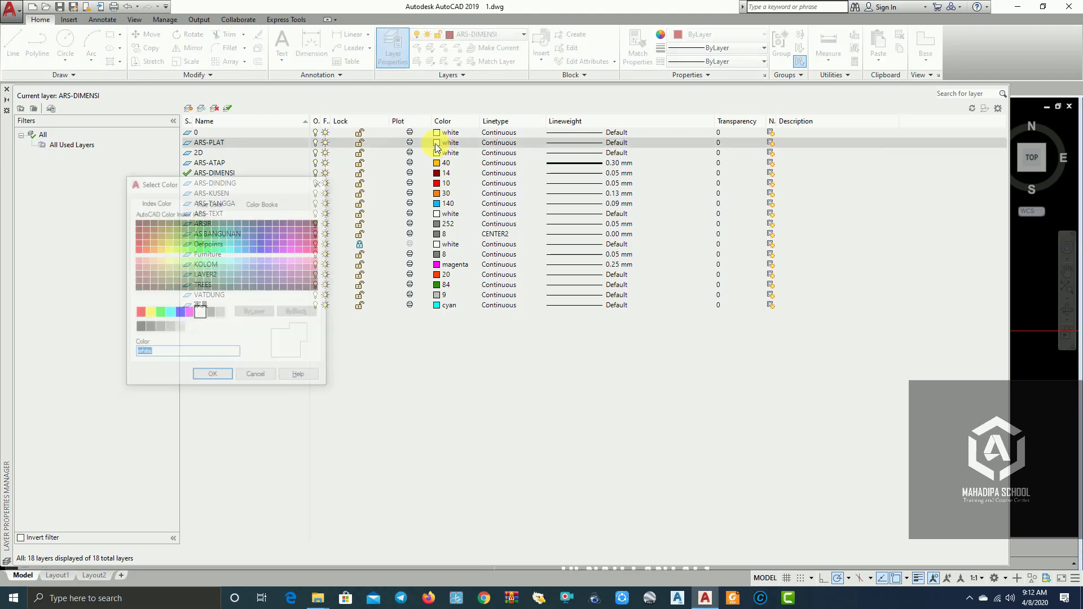
click(163, 251)
click(170, 245)
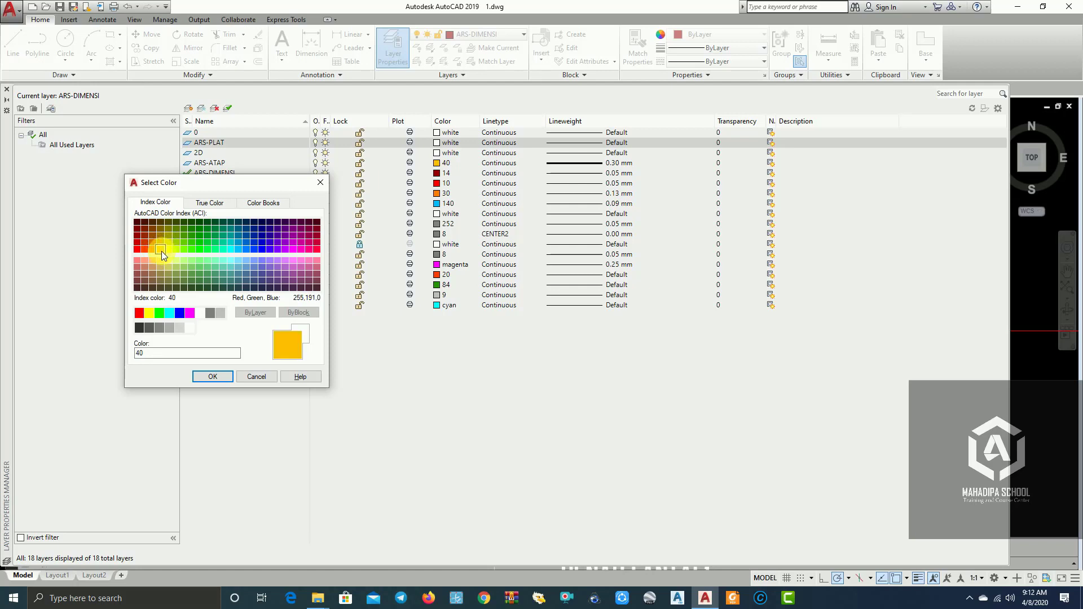
click(151, 251)
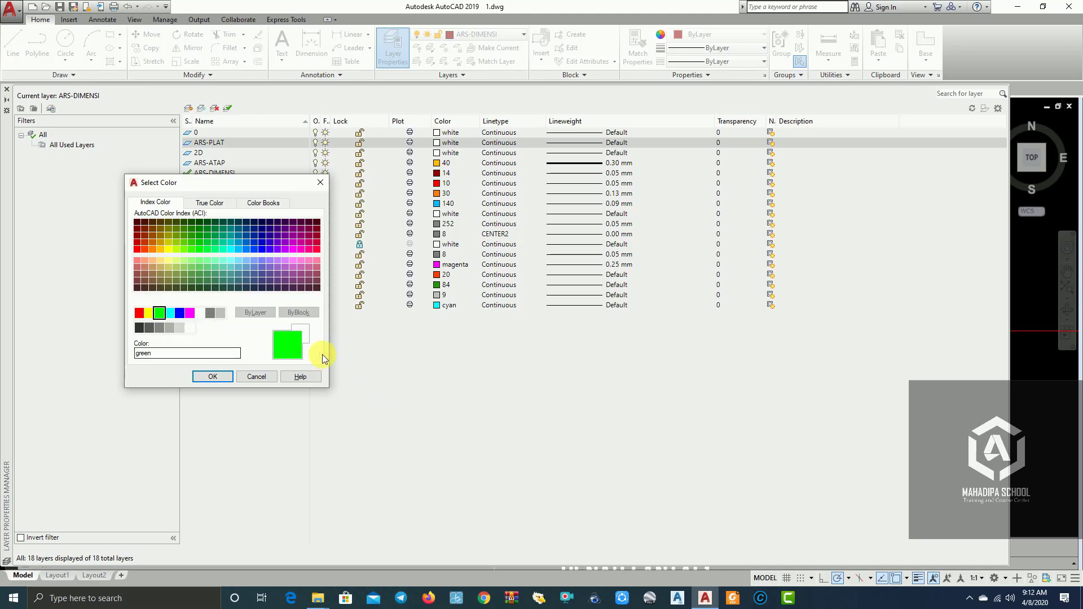
click(210, 375)
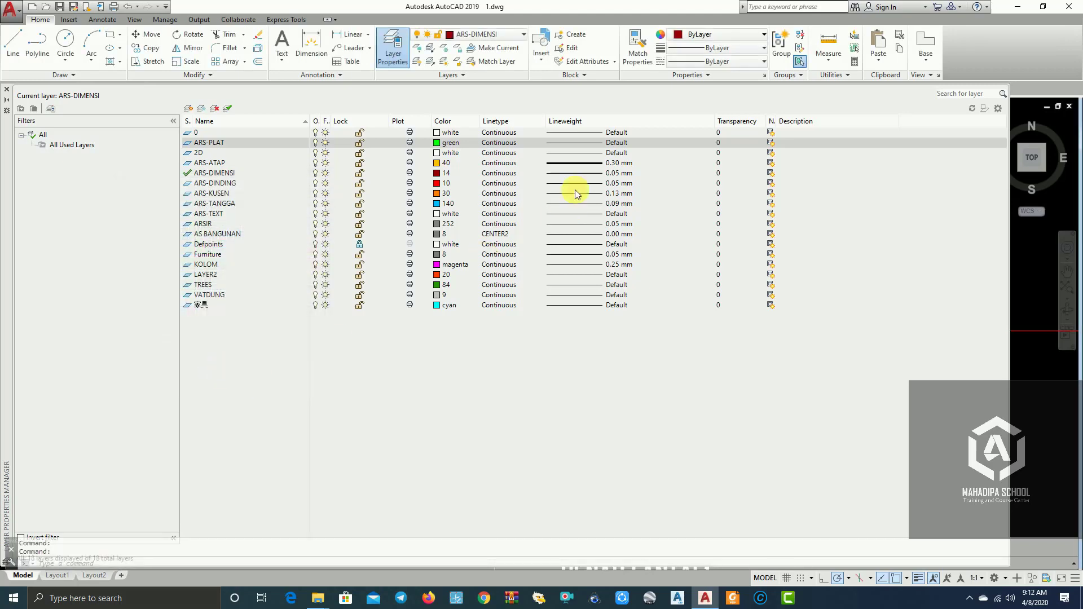
Give ARS-PLAT a 0.15 mm lineweight, make it current and close the manager.
click(597, 143)
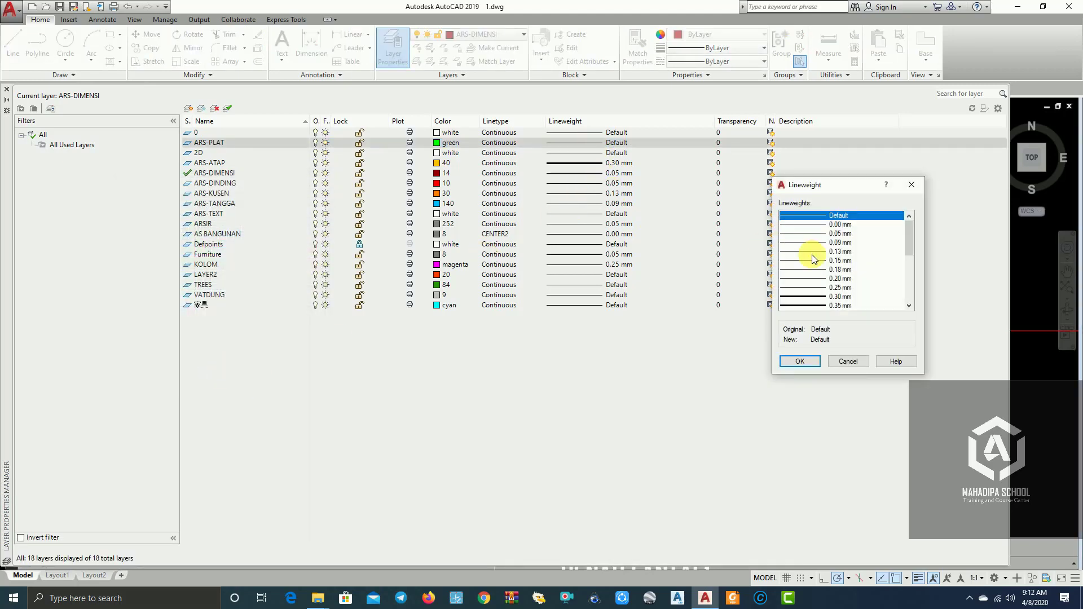
click(824, 260)
click(801, 360)
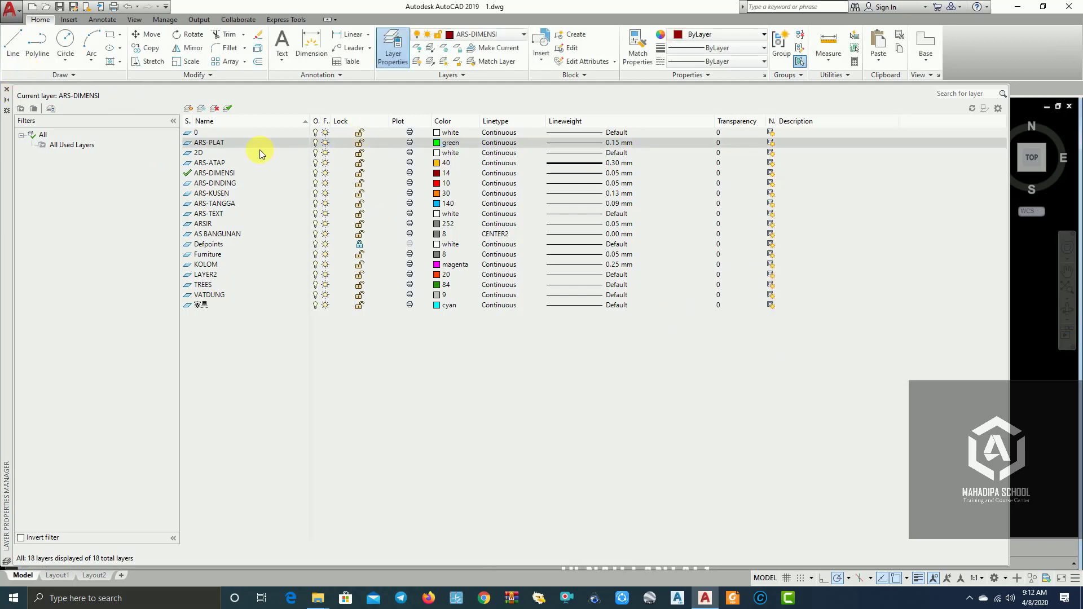
click(8, 91)
scroll(565, 294, down, 3)
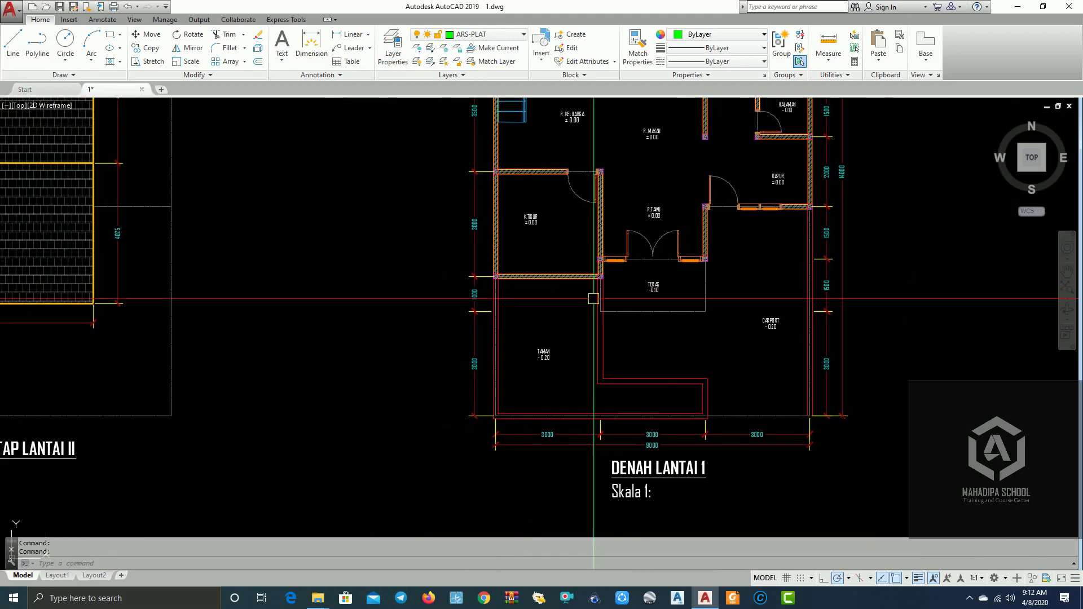
Start the PLINE command for the slab outline.
middle_drag(546, 303, 527, 328)
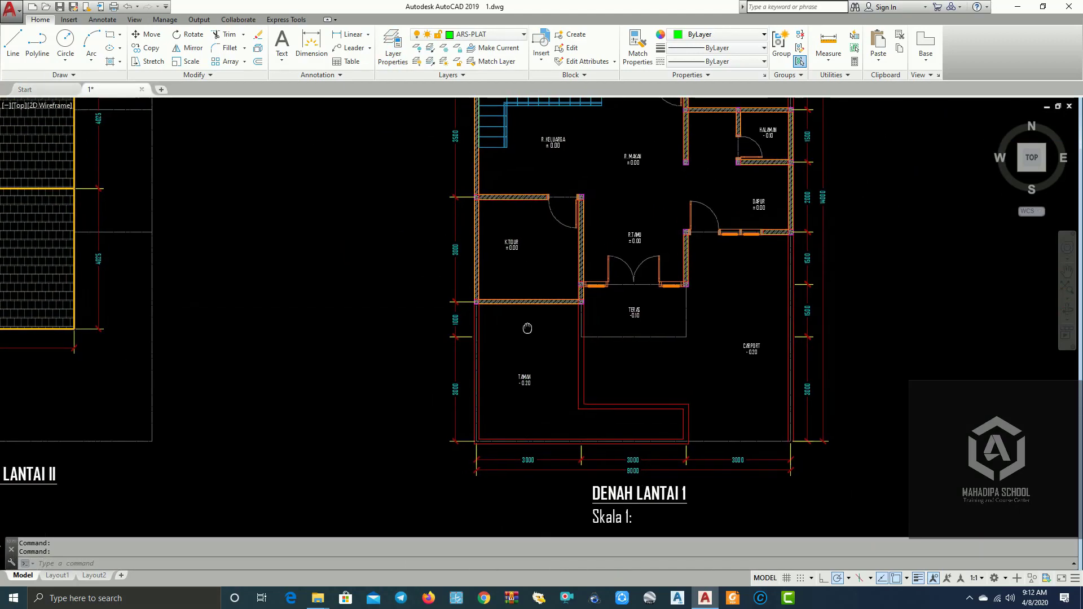
scroll(491, 325, up, 2)
scroll(483, 321, up, 2)
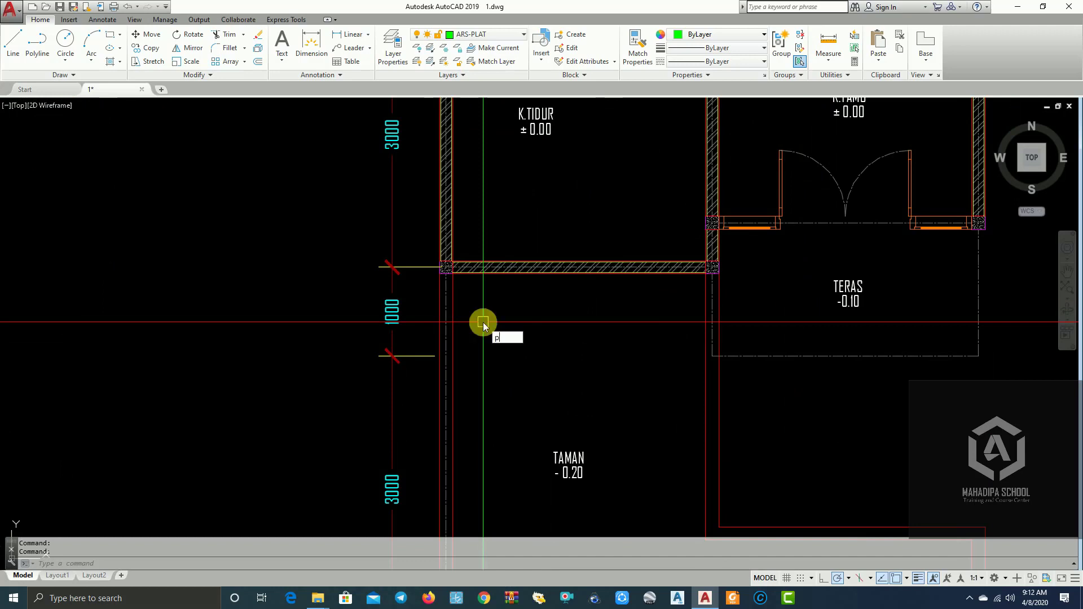
text(l)
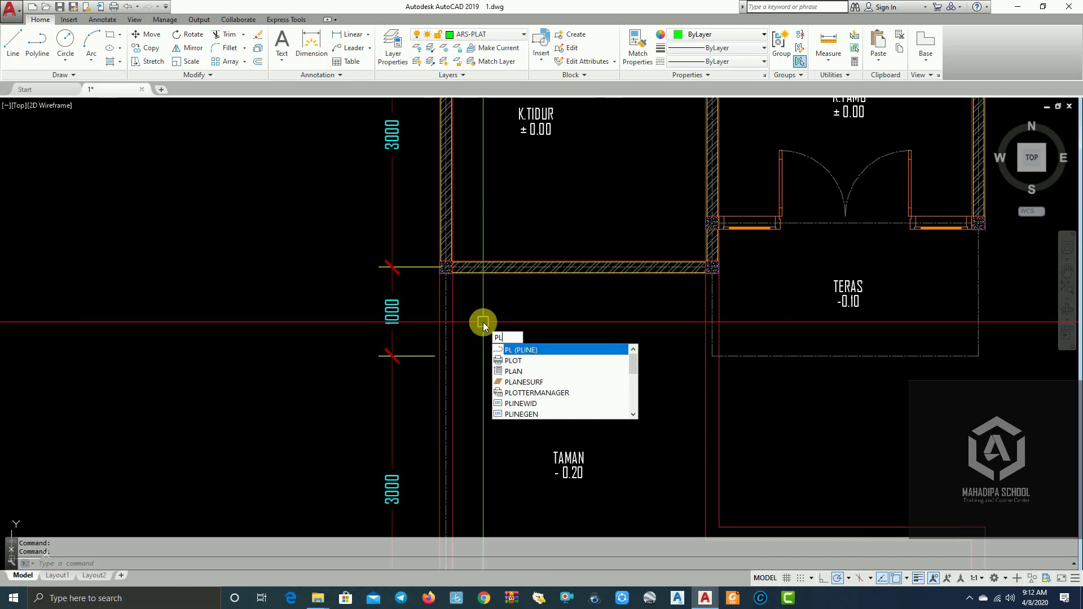
key(Return)
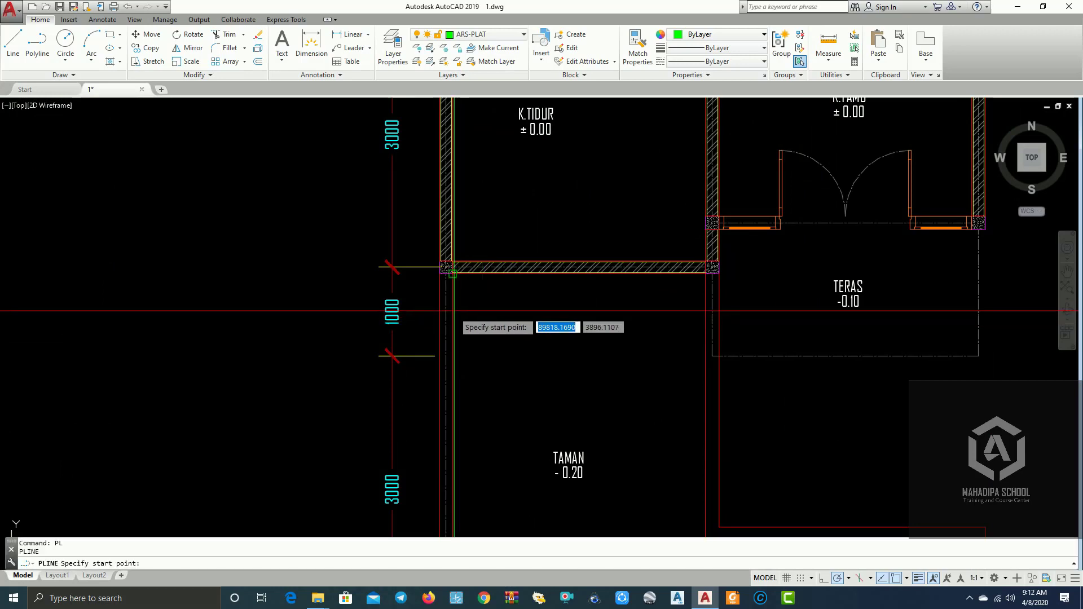
Pick the K.TIDUR wall corner on DENAH LANTAI 1 as the polyline's start point.
middle_drag(860, 280, 809, 282)
scroll(403, 299, up, 1)
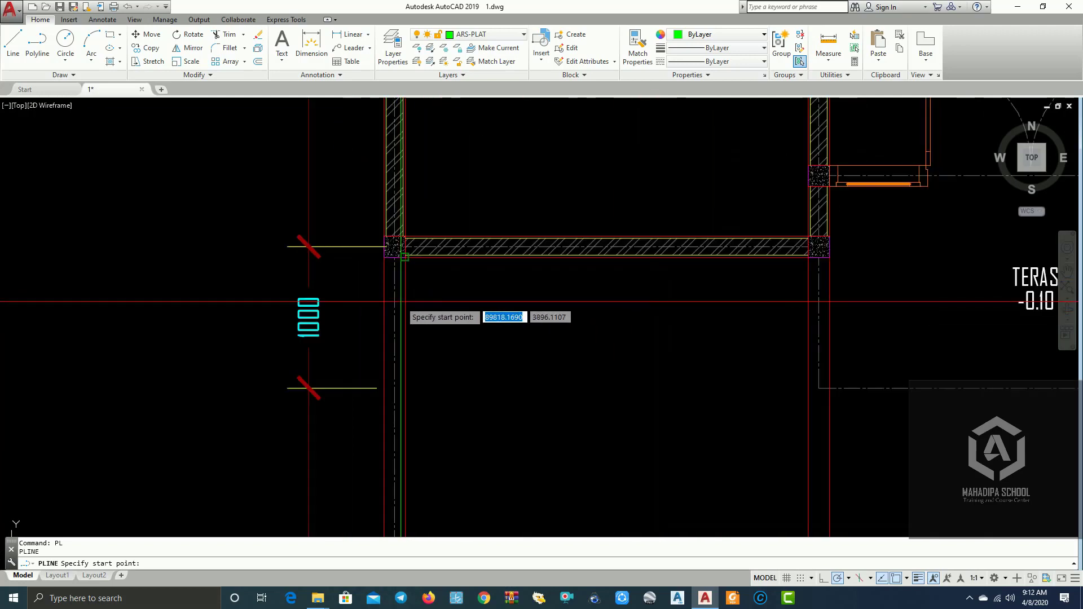
scroll(560, 325, down, 3)
scroll(561, 325, down, 3)
middle_drag(768, 357, 818, 353)
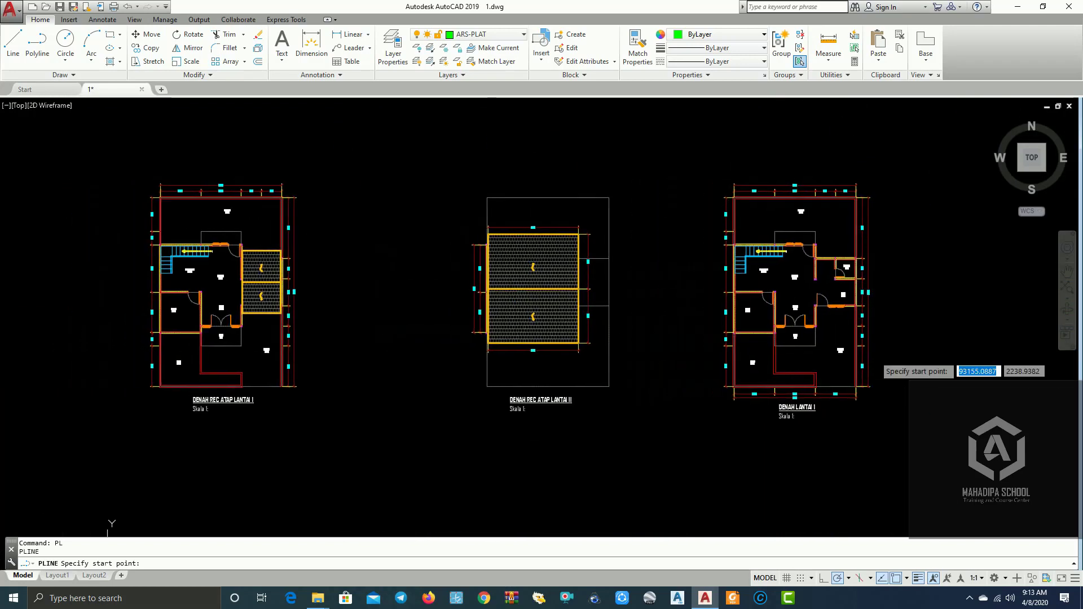
middle_drag(741, 348, 792, 355)
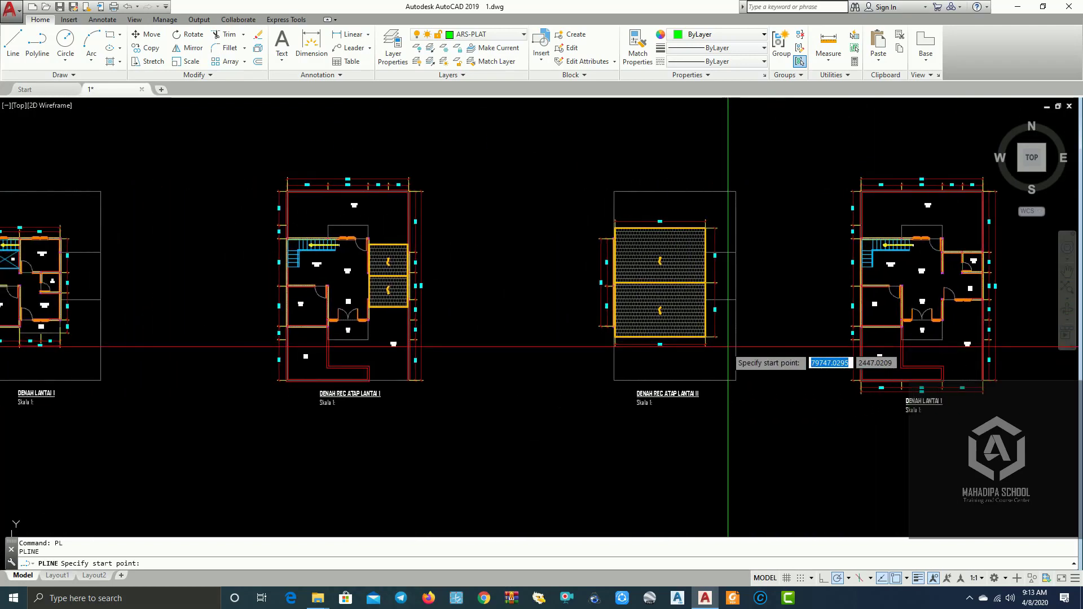
mouse_move(350, 316)
middle_down()
mouse_move(464, 310)
mouse_move(440, 271)
mouse_move(130, 276)
middle_up()
scroll(618, 304, up, 4)
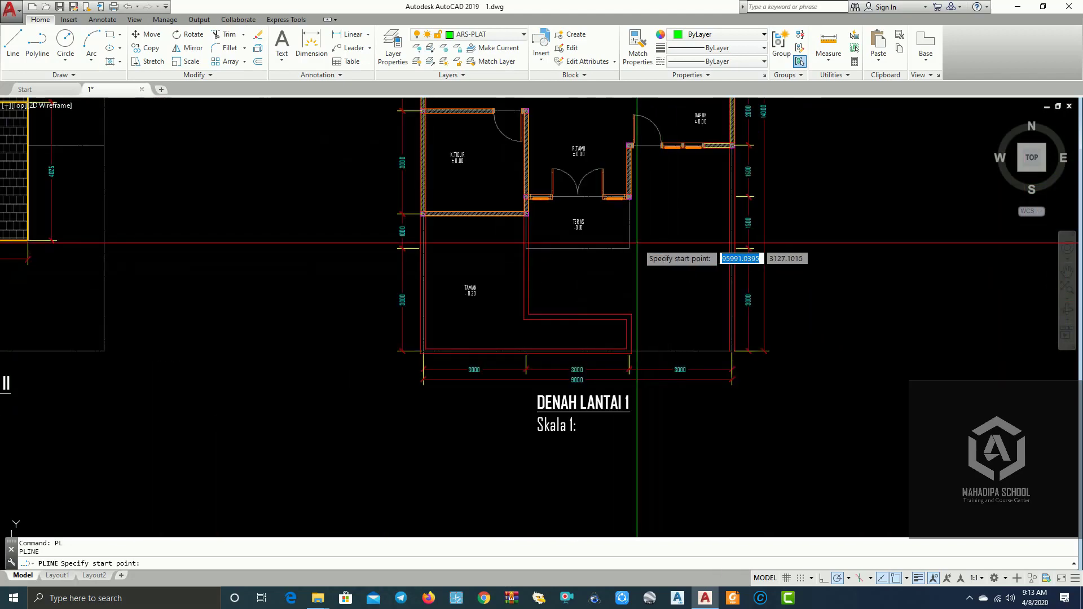
scroll(618, 258, up, 3)
scroll(599, 278, up, 1)
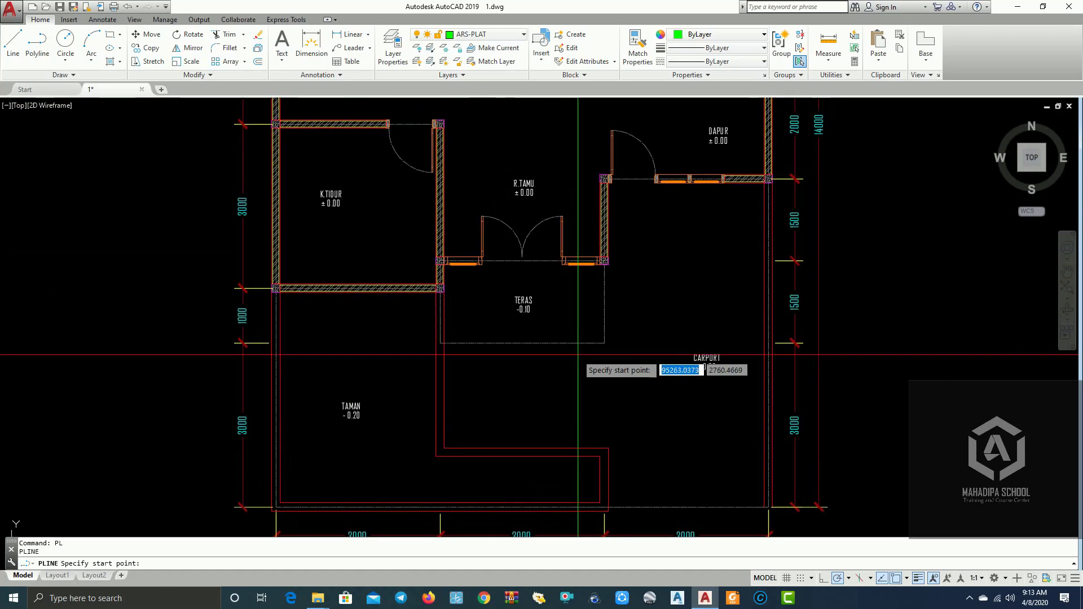
scroll(588, 347, up, 1)
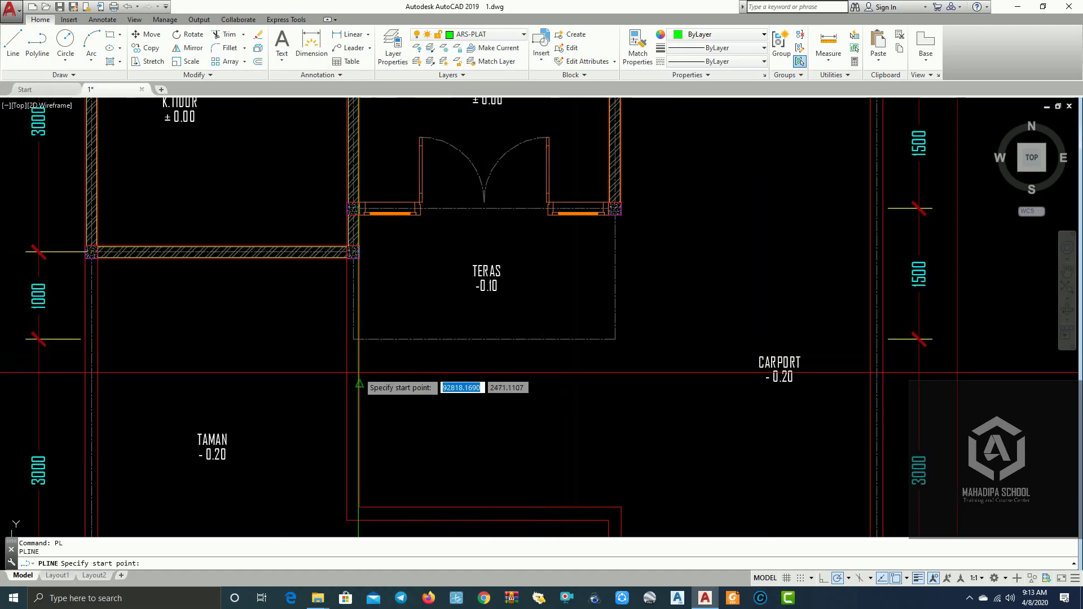
mouse_move(359, 372)
middle_down()
mouse_move(542, 411)
mouse_move(487, 410)
middle_up()
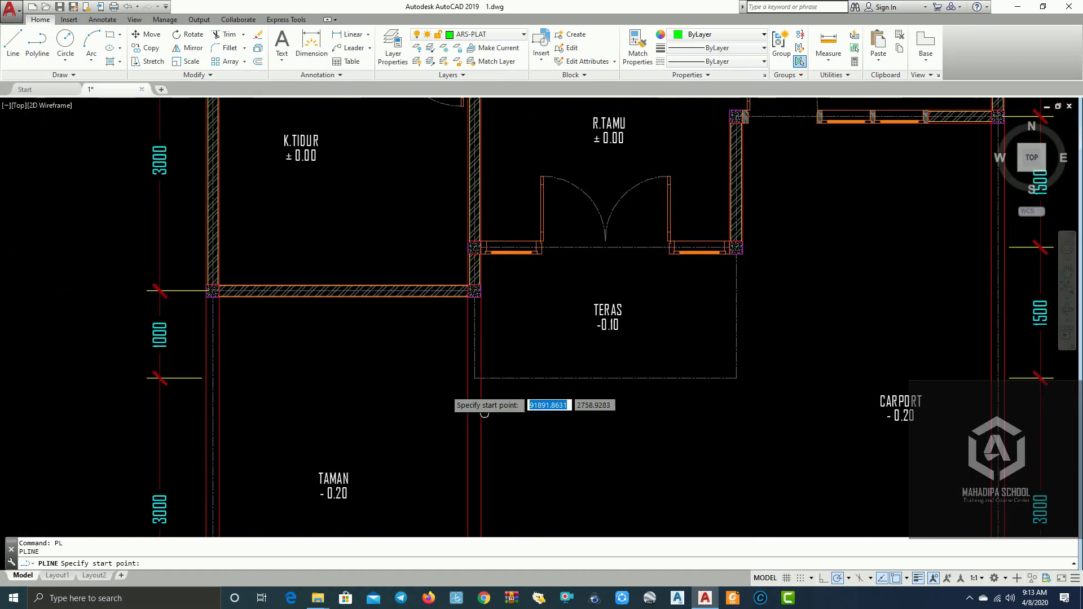
scroll(220, 353, up, 3)
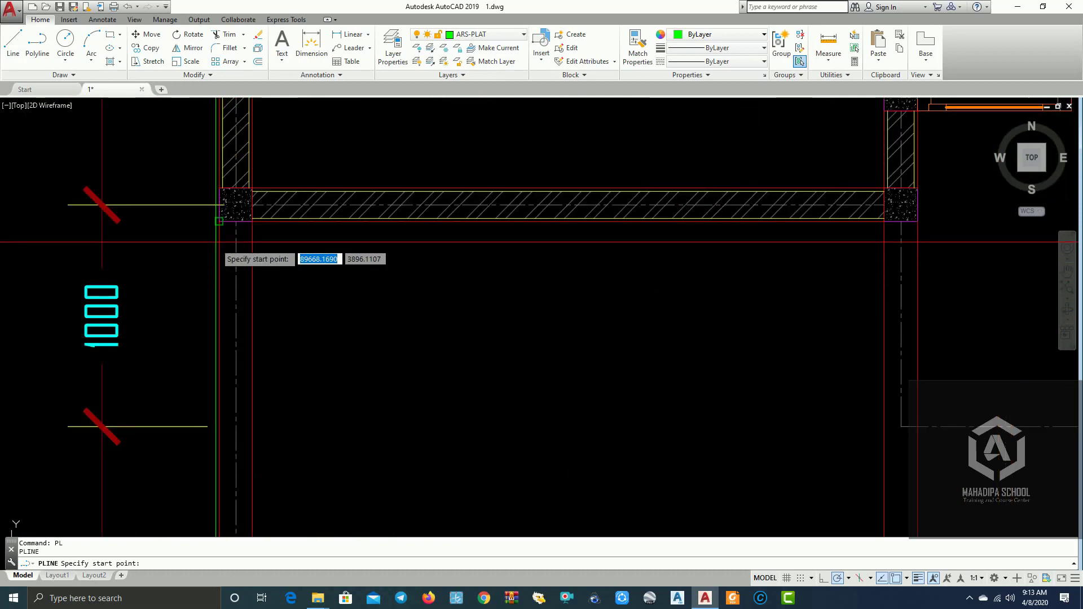
click(233, 221)
Draw the first two outline segments: 500 down and 2575 right.
scroll(375, 357, down, 2)
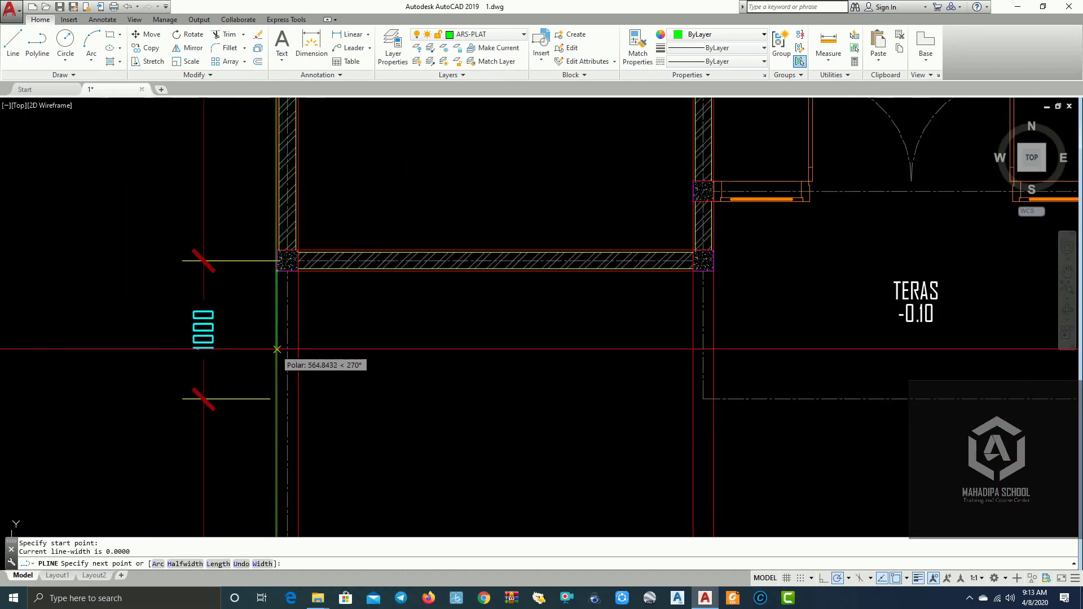
scroll(273, 289, up, 2)
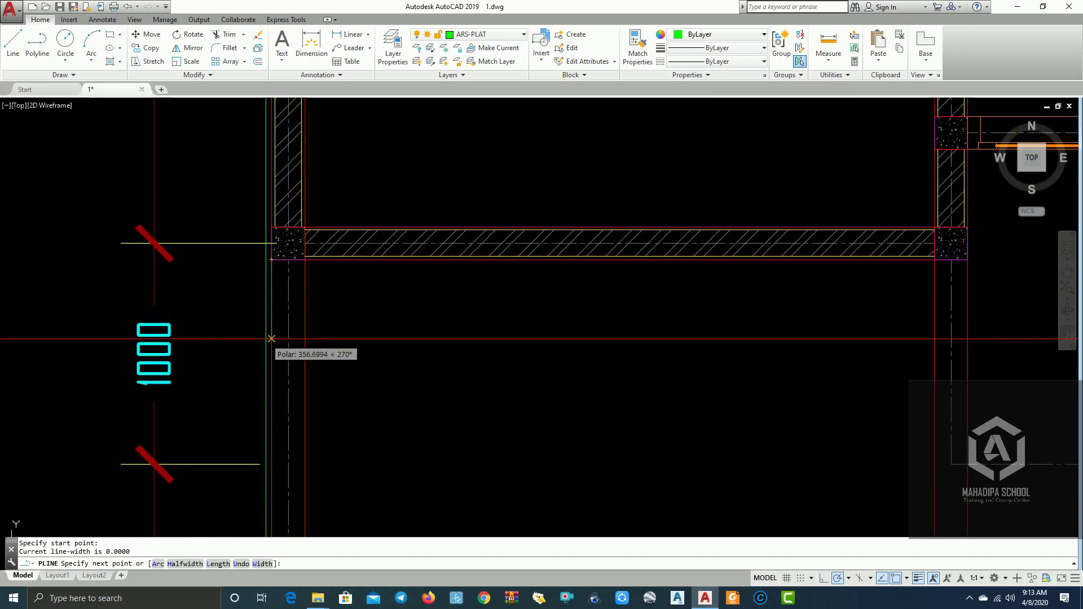
text(5)
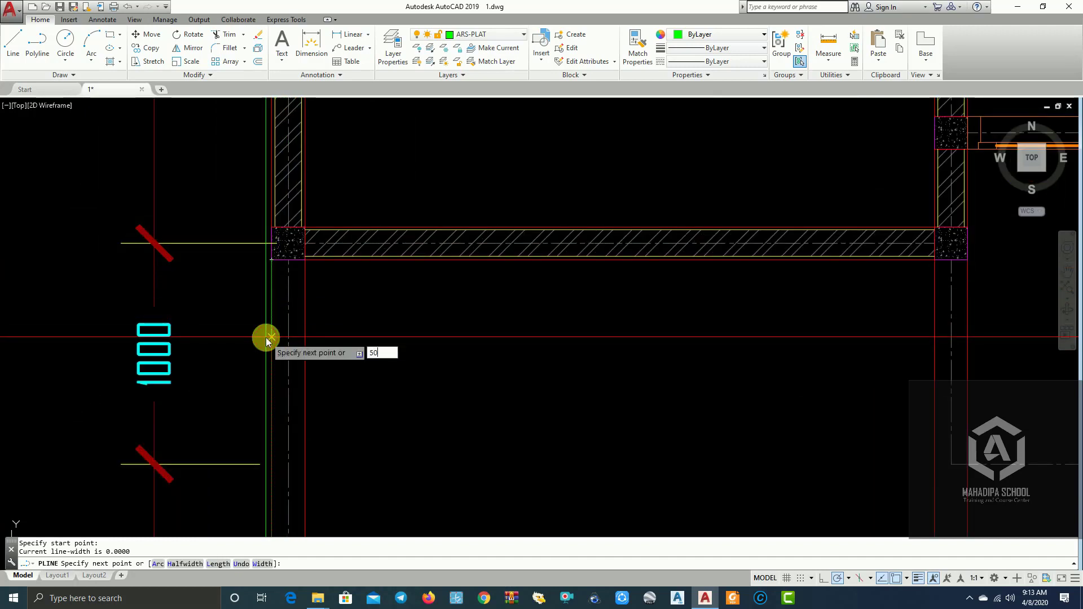
text(0)
key(Return)
scroll(378, 380, down, 2)
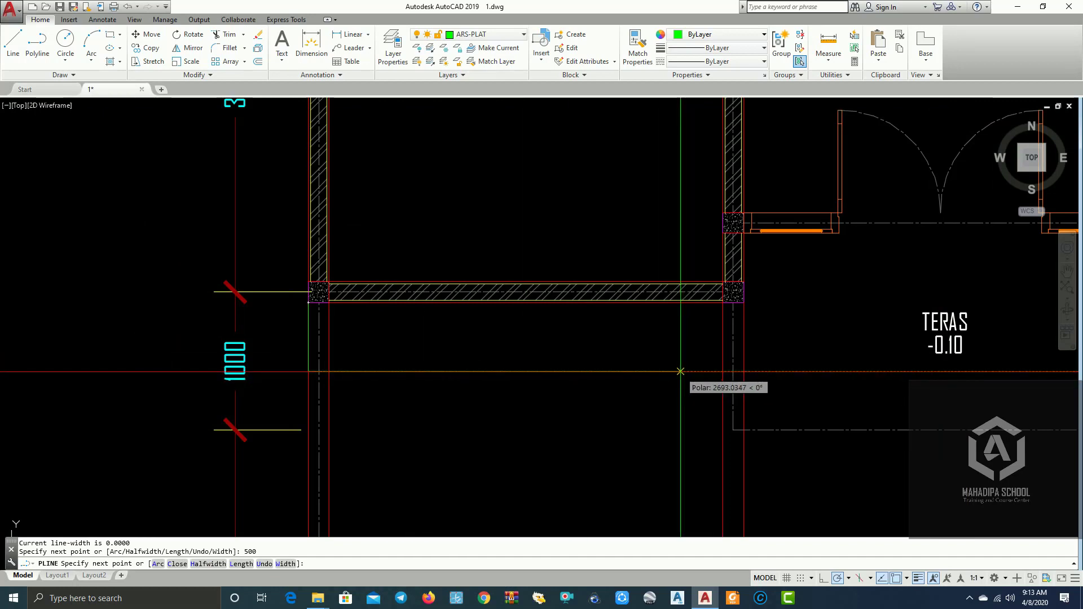
text(2)
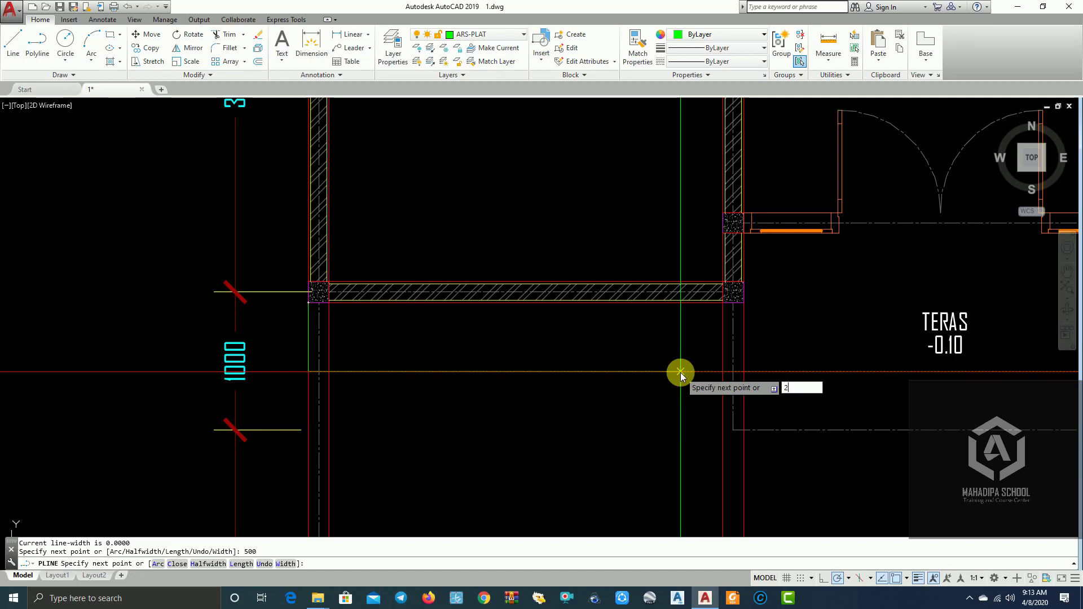
text(575)
key(Return)
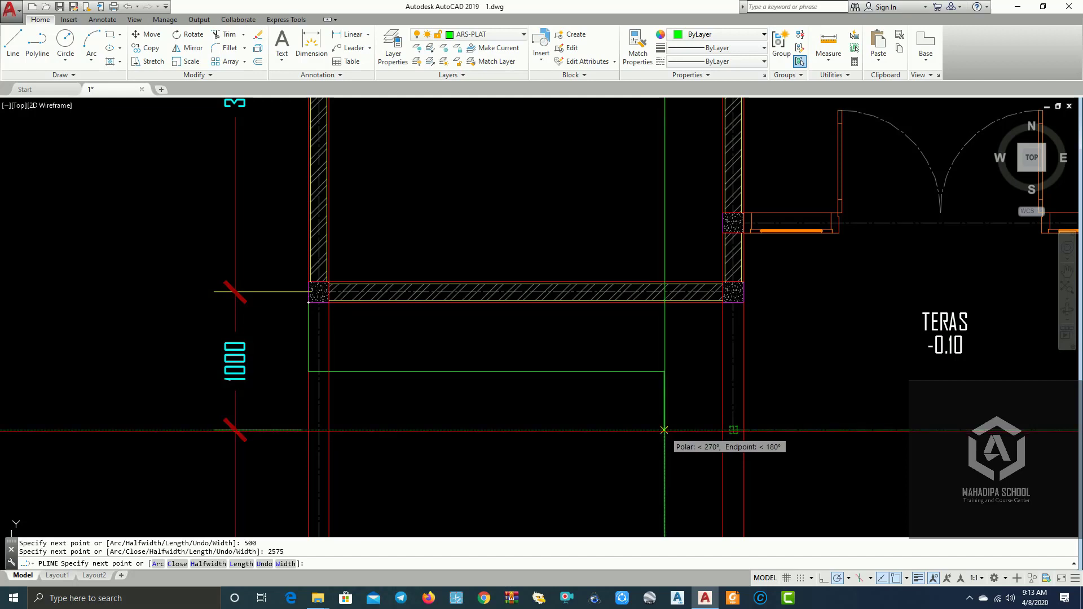
Add a 625-unit segment going down beneath TERAS.
scroll(664, 430, down, 4)
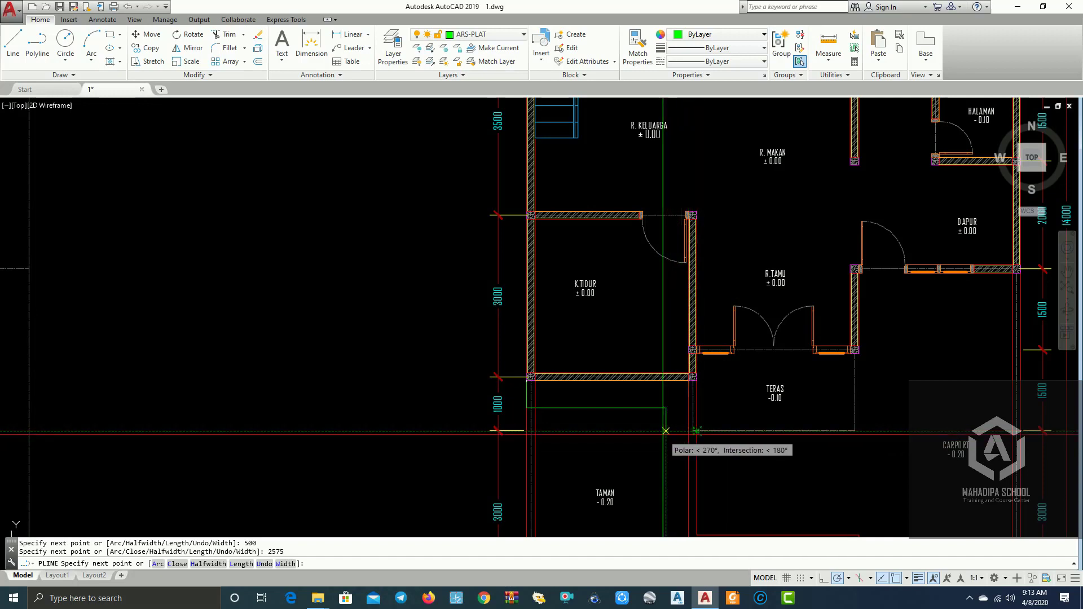
scroll(665, 431, up, 2)
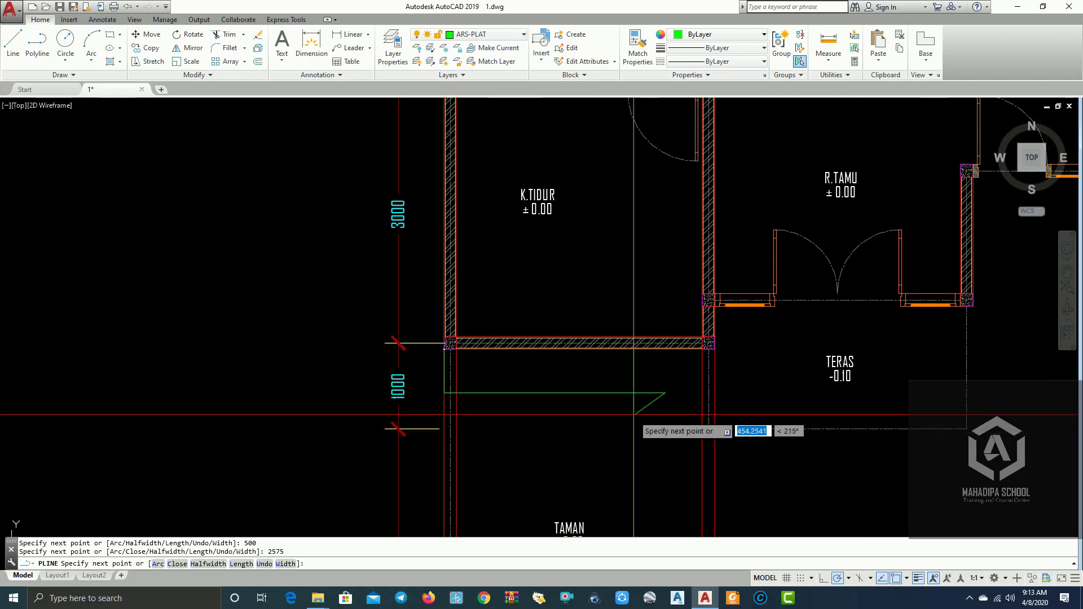
text(76)
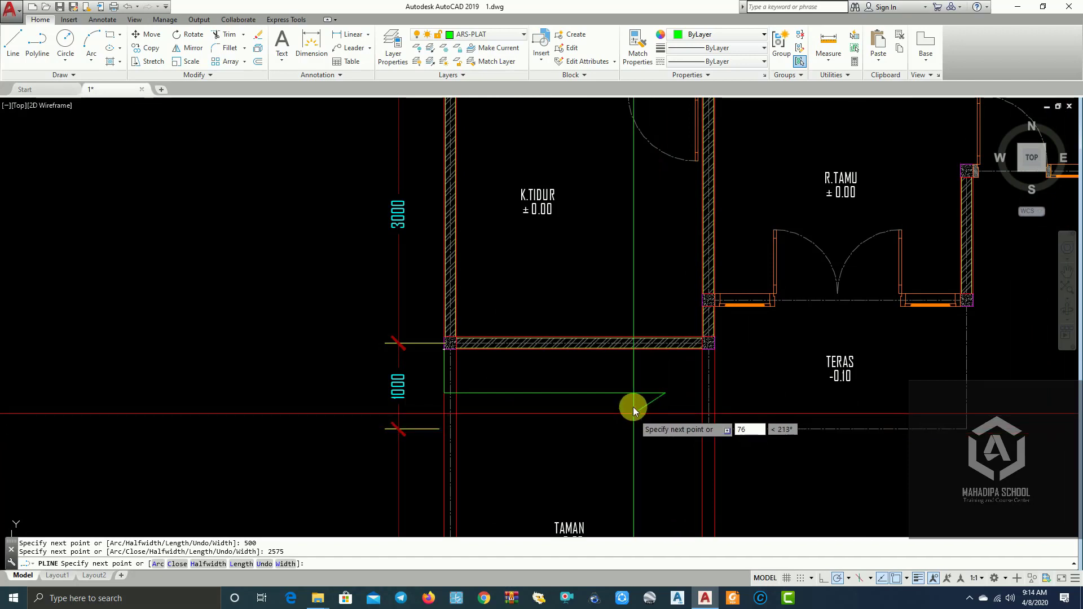
key(BackSpace)
key(BackSpace)
text(6)
text(2)
key(Return)
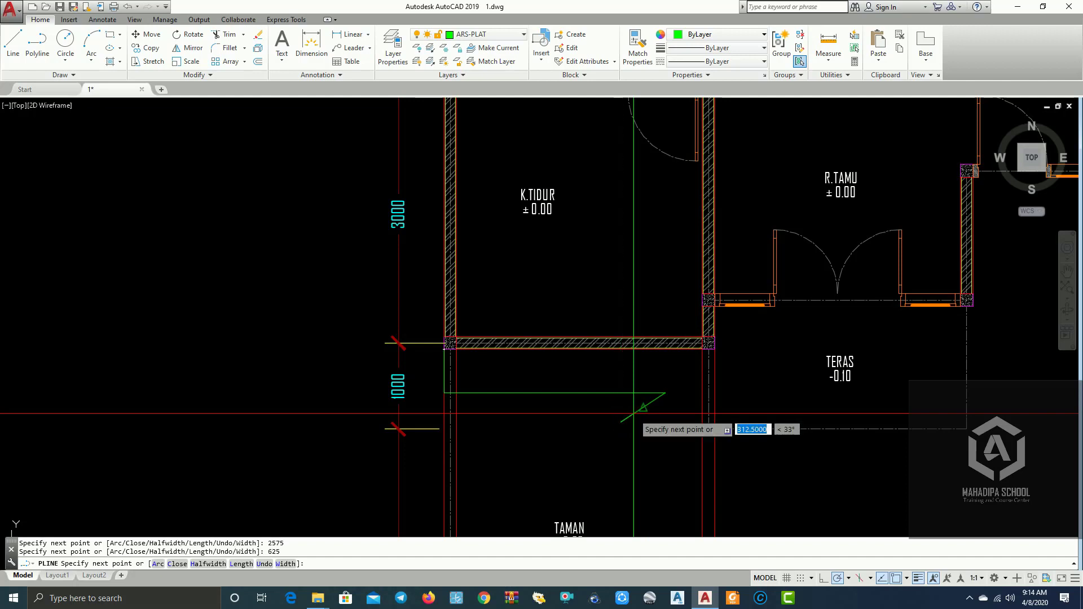
key(ctrl+z)
text(625)
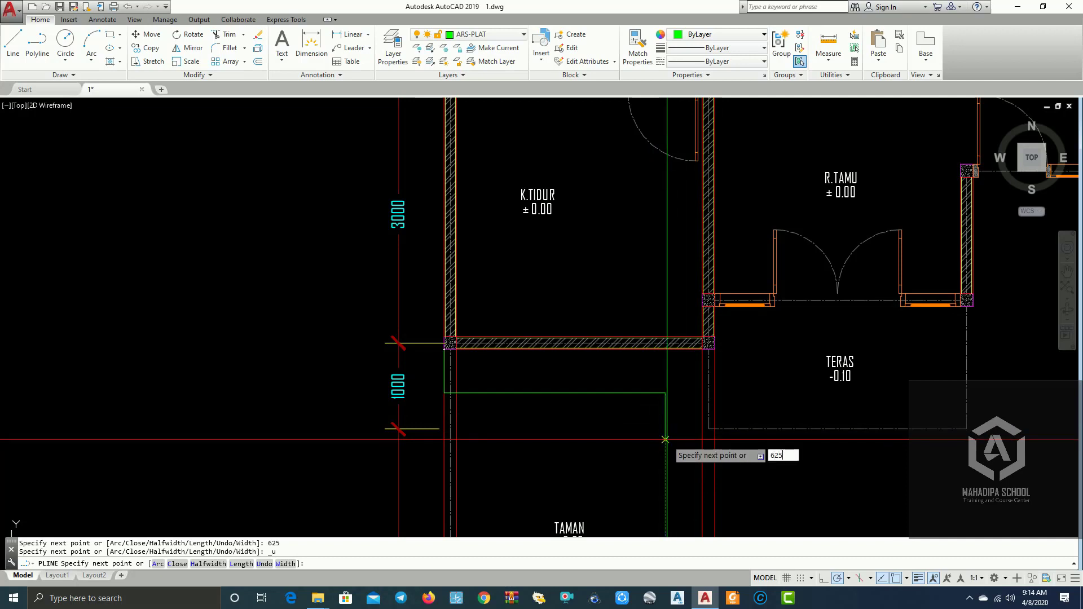
key(Return)
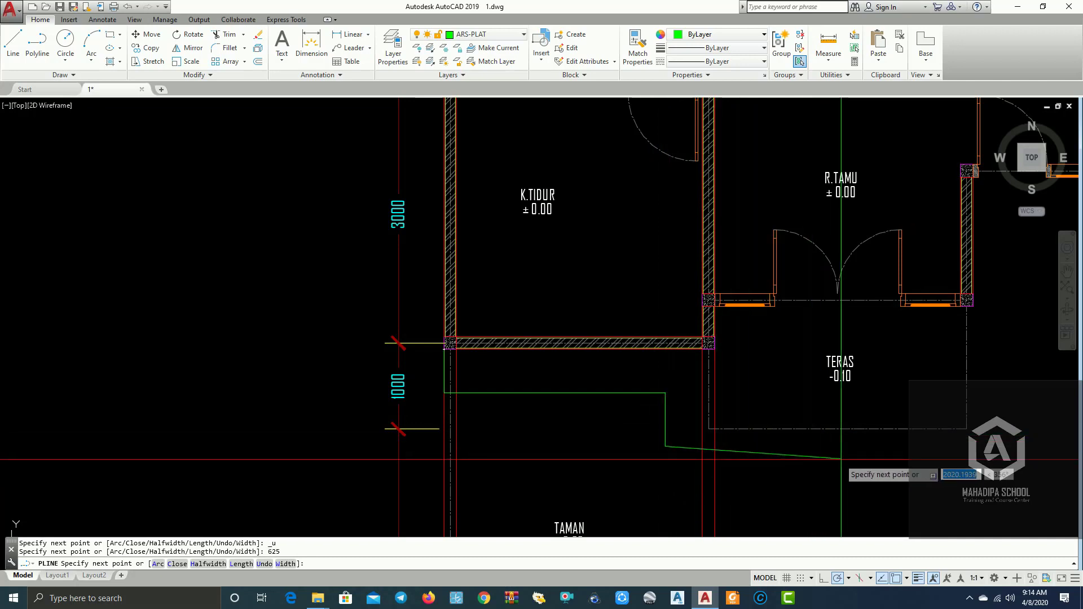
Add the 3550 segment right toward CARPORT and a final vertex, then end the polyline.
middle_drag(954, 447, 712, 447)
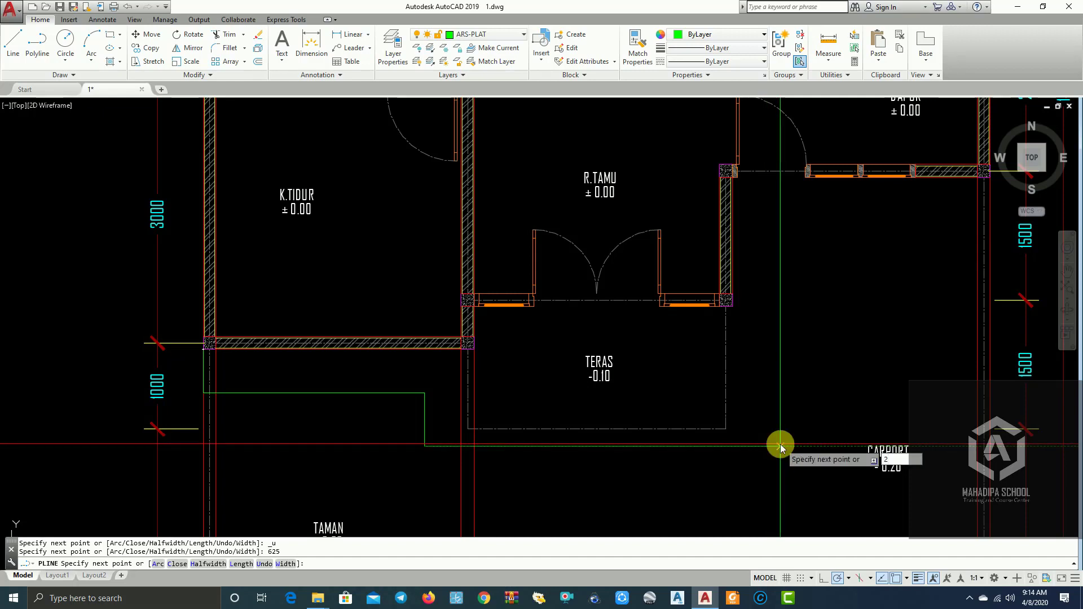
text(550)
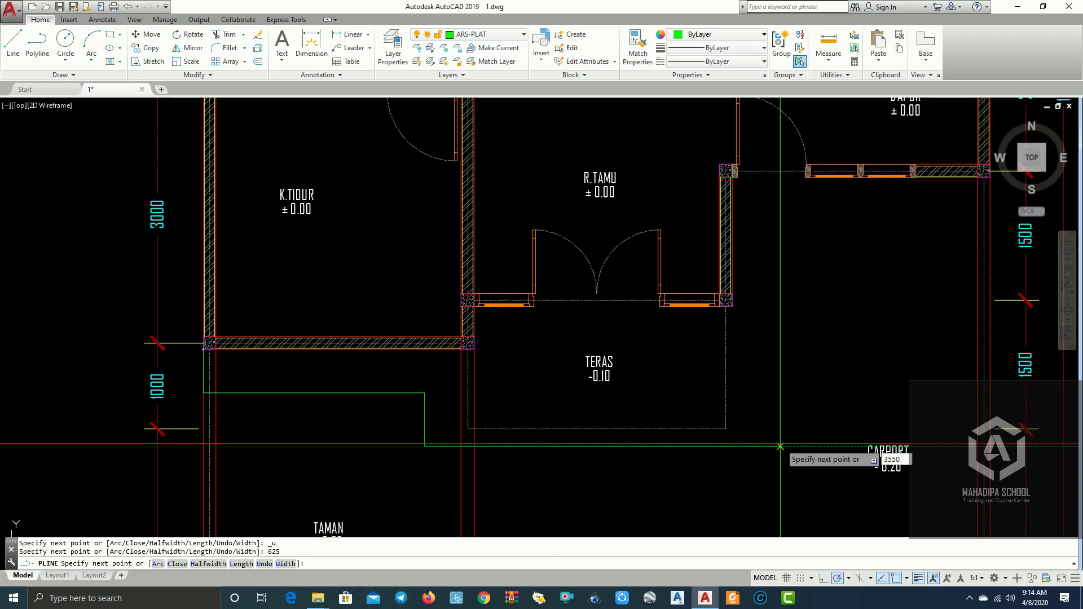
key(Return)
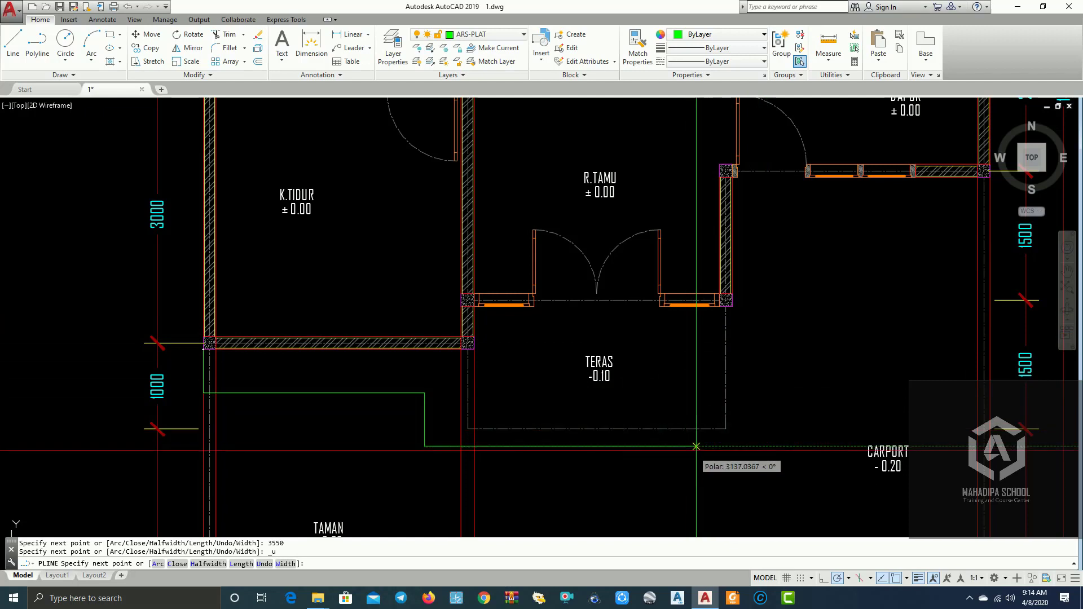
click(825, 446)
key(Return)
scroll(784, 368, down, 1)
scroll(686, 378, down, 2)
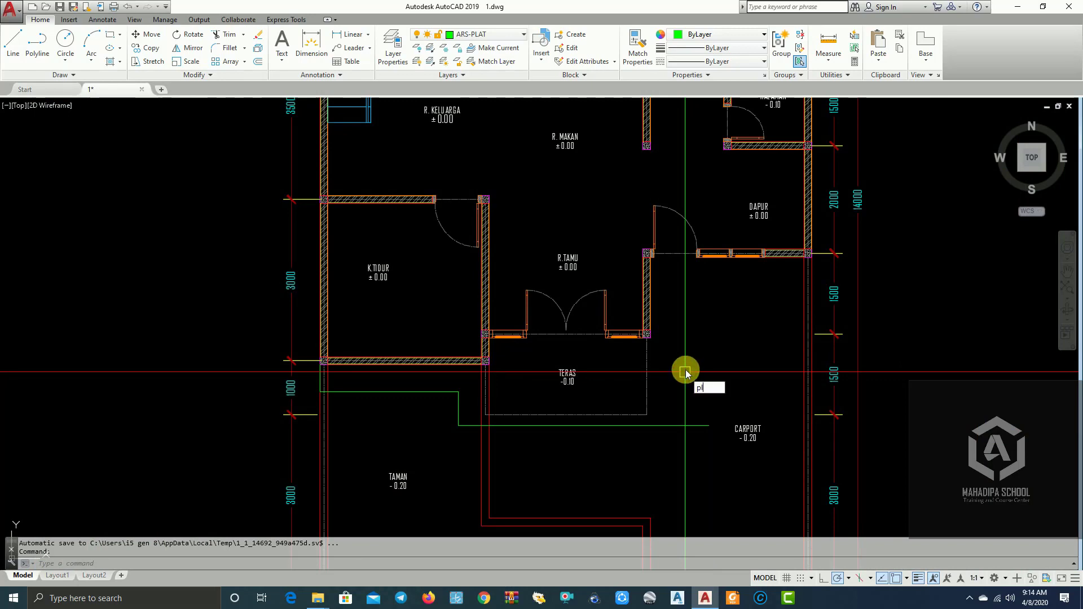
Draw a 500-unit polyline down from the DAPUR outer wall corner beside the carport.
key(Return)
scroll(742, 257, up, 2)
scroll(817, 252, up, 2)
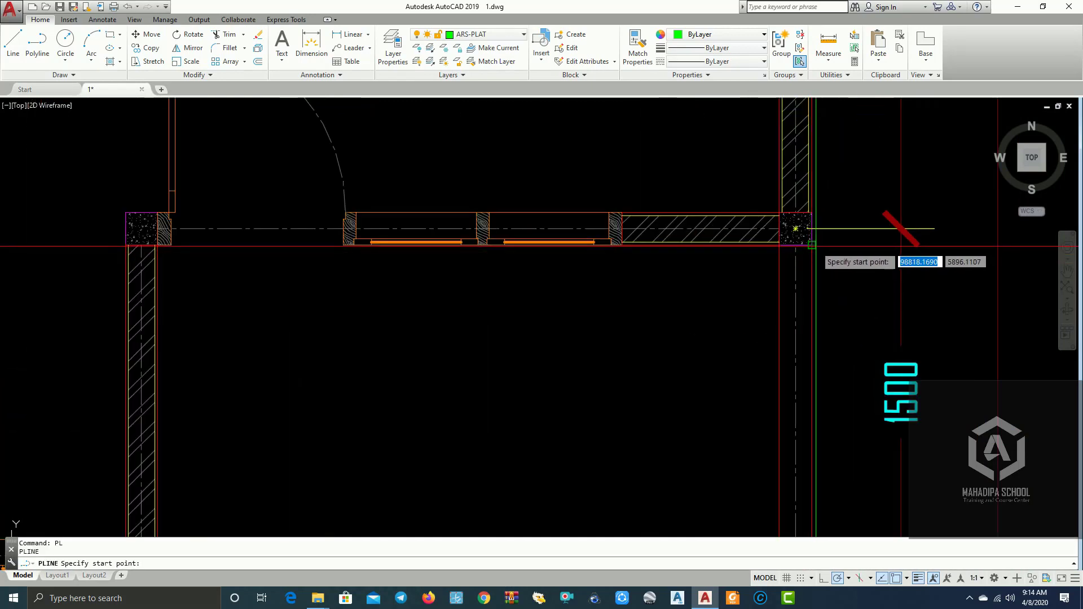
scroll(812, 244, down, 3)
middle_drag(869, 338, 813, 266)
click(804, 215)
text(500)
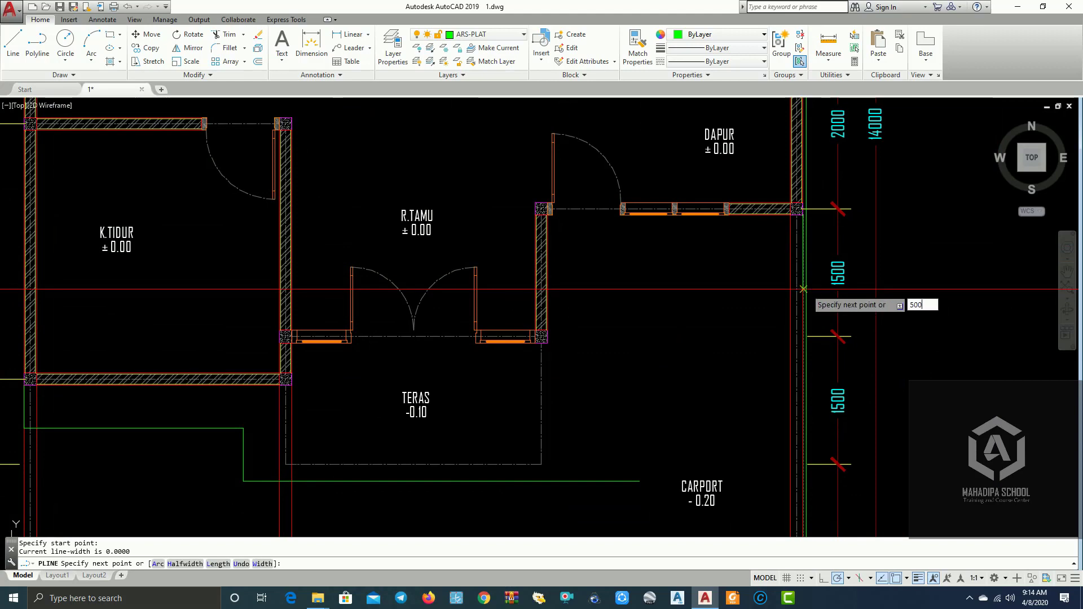
key(Return)
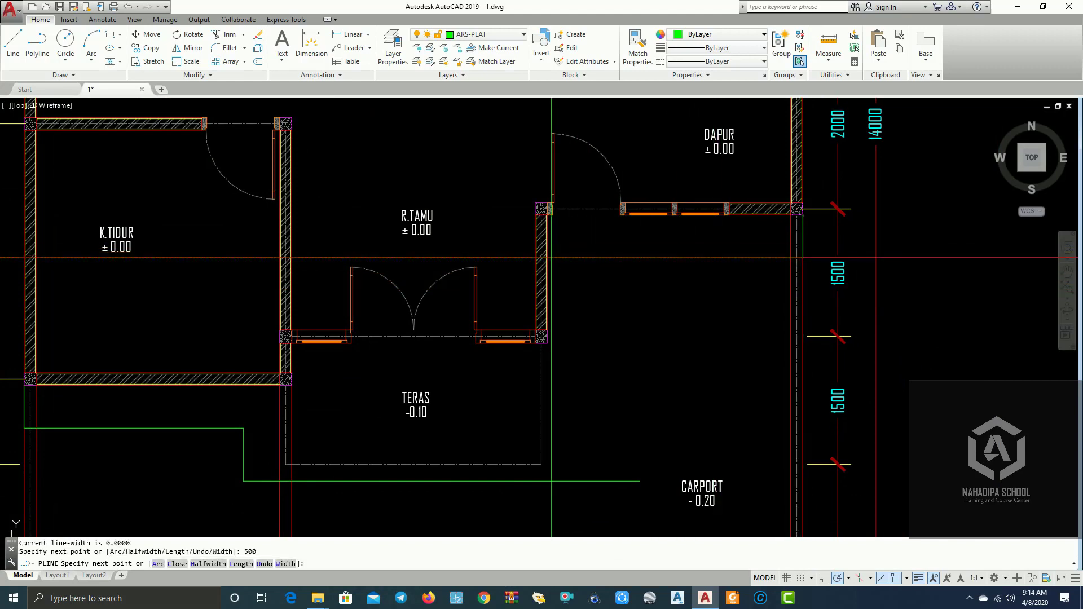
scroll(542, 254, up, 2)
scroll(525, 243, down, 5)
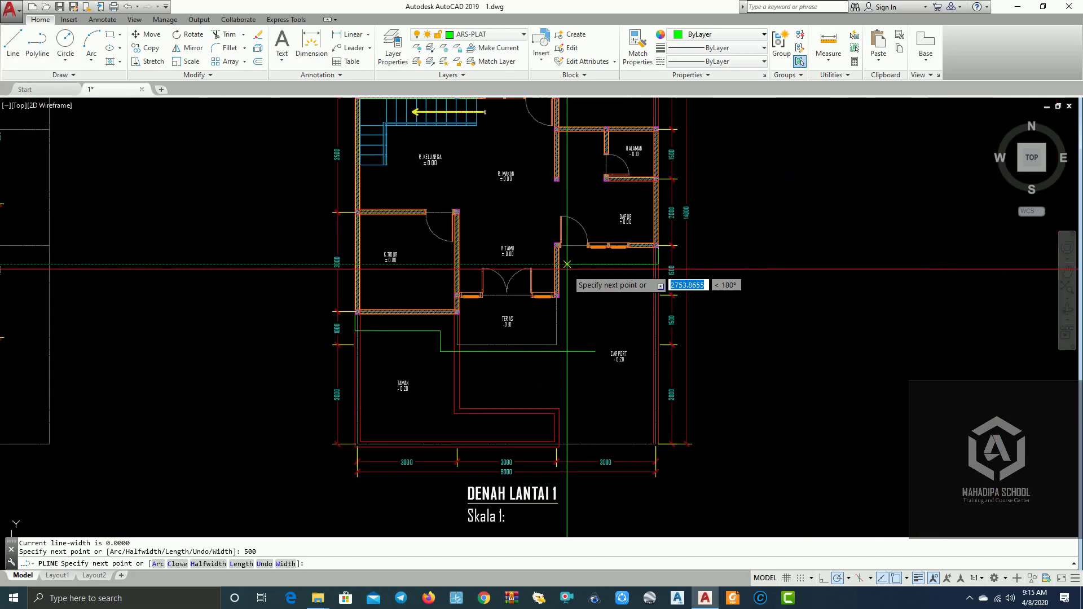
scroll(510, 227, up, 3)
scroll(541, 237, up, 2)
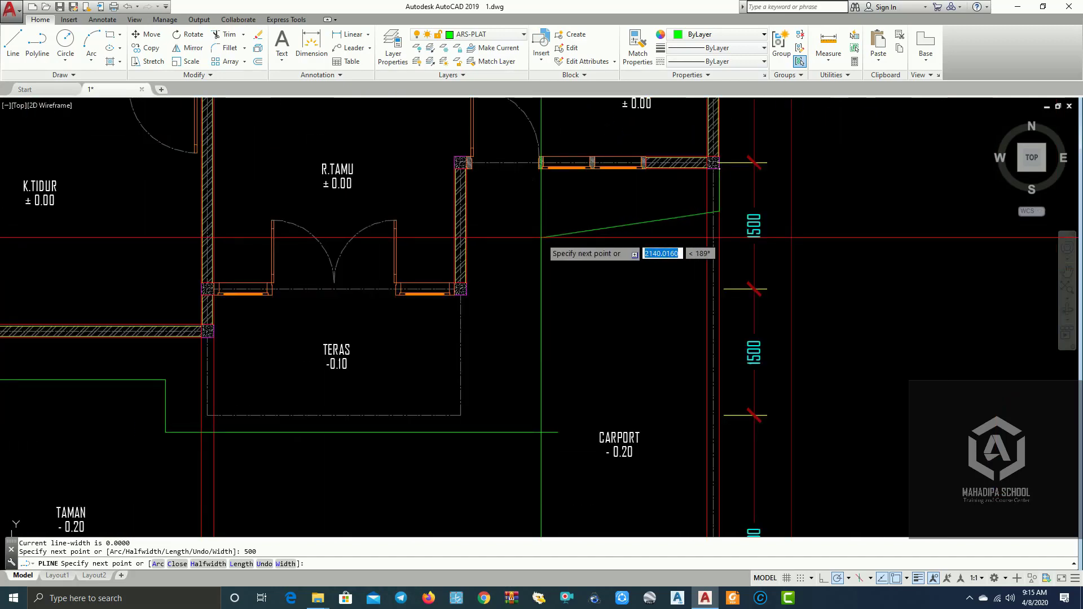
key(Return)
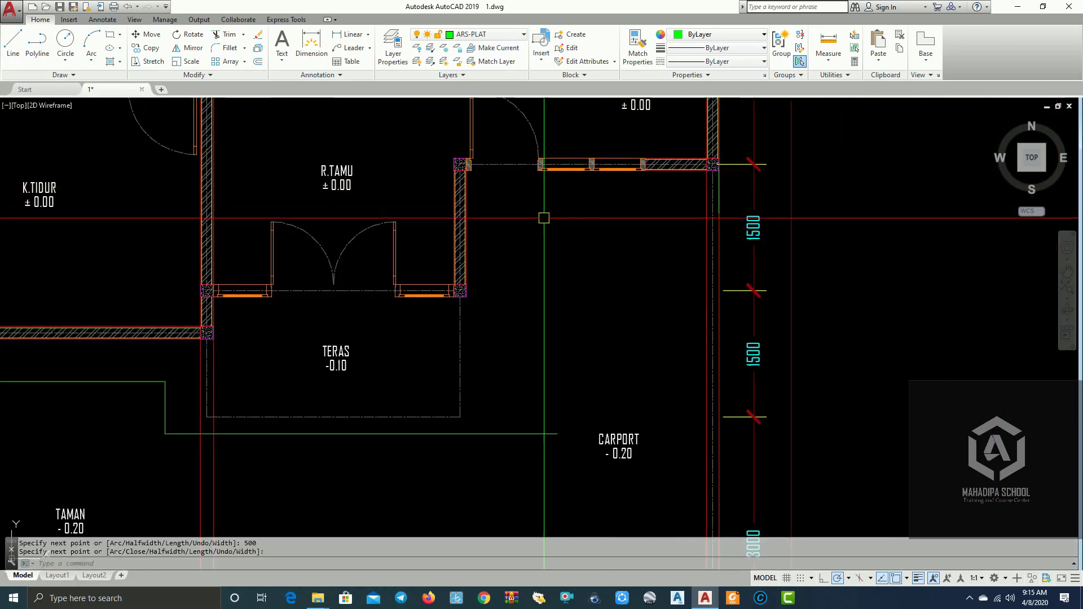
scroll(488, 194, up, 2)
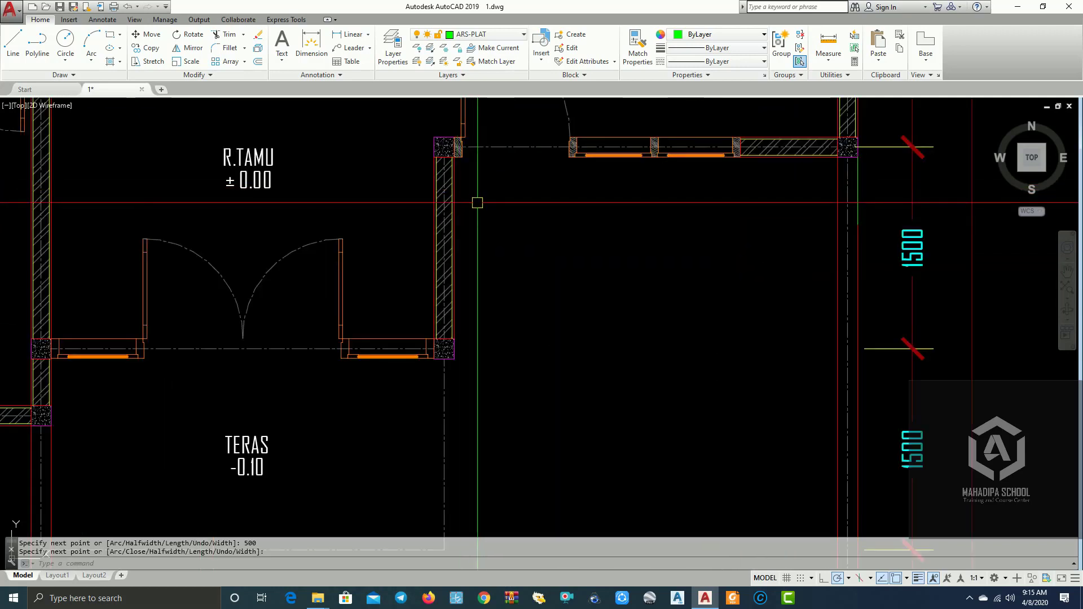
scroll(502, 277, down, 2)
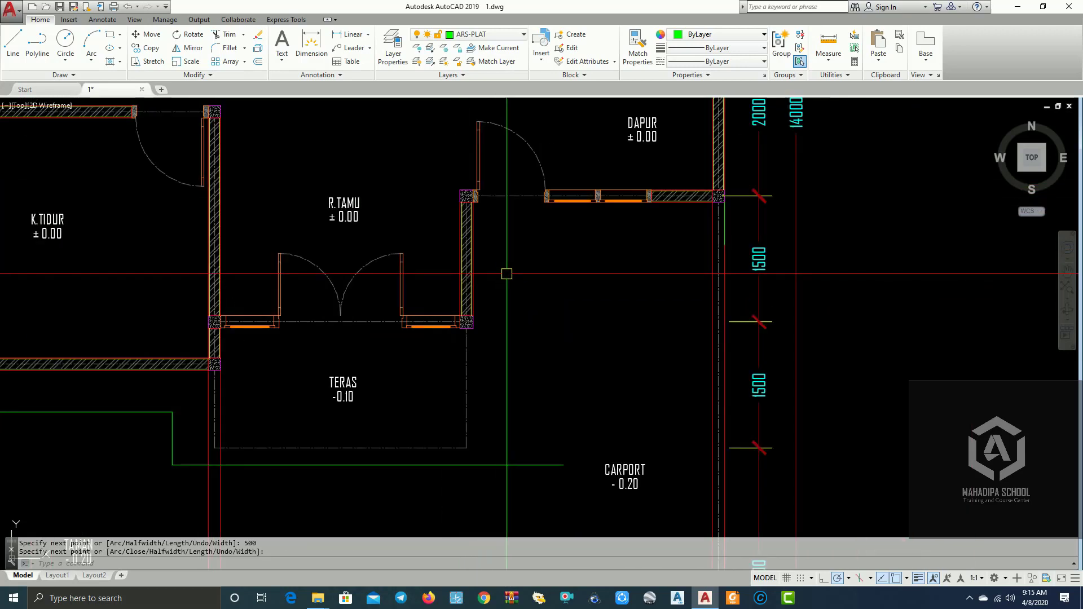
Draw a line from the R.TAMU corner 200 right, then down to the carport outline.
text(l)
key(Return)
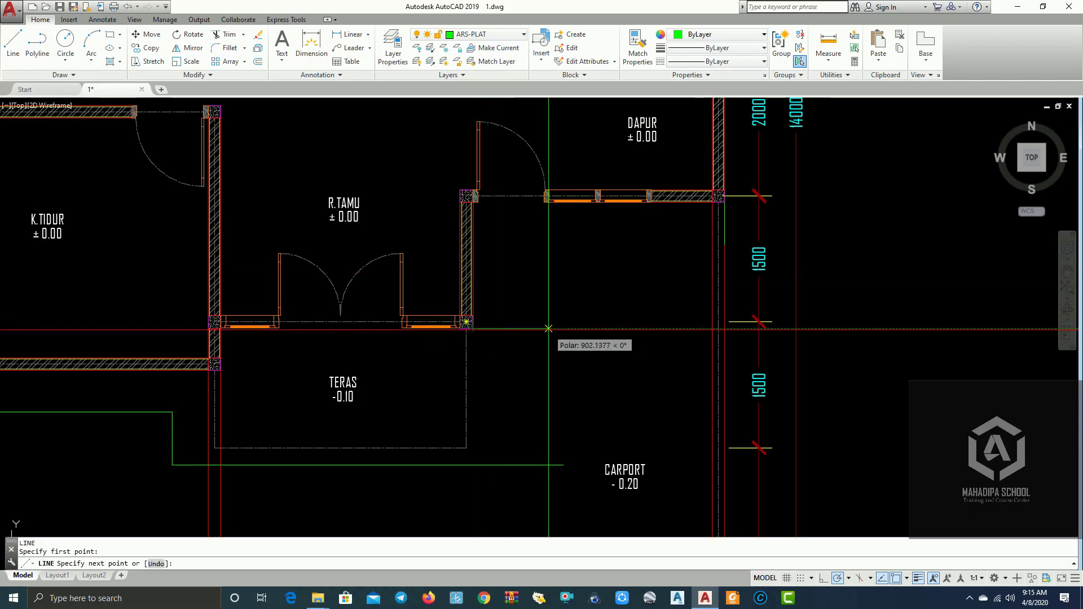
scroll(514, 329, up, 1)
scroll(518, 321, down, 1)
scroll(581, 322, down, 1)
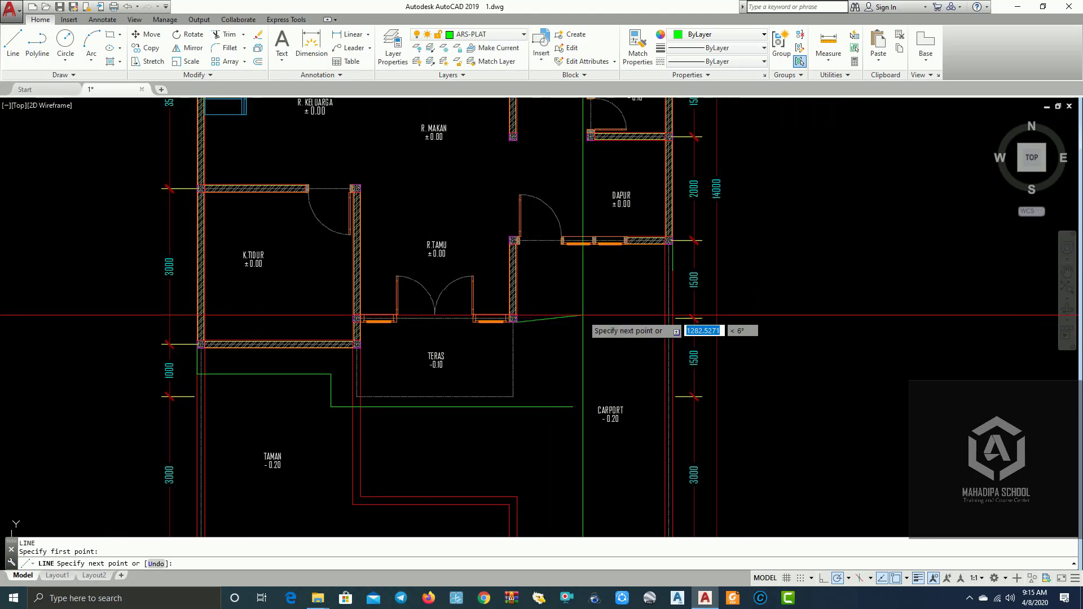
key(Return)
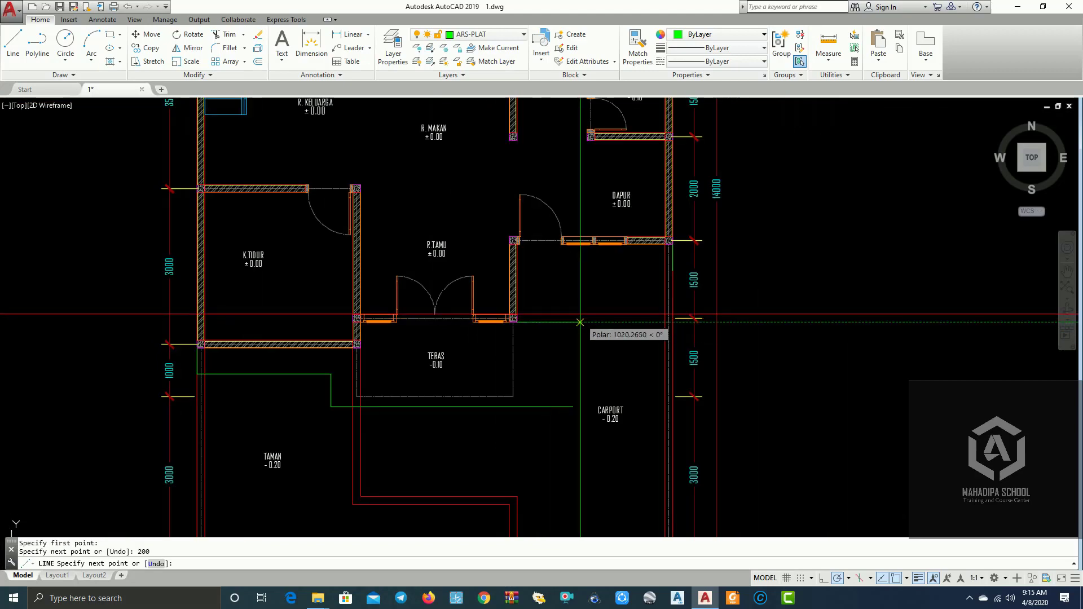
scroll(540, 305, up, 4)
scroll(539, 305, down, 3)
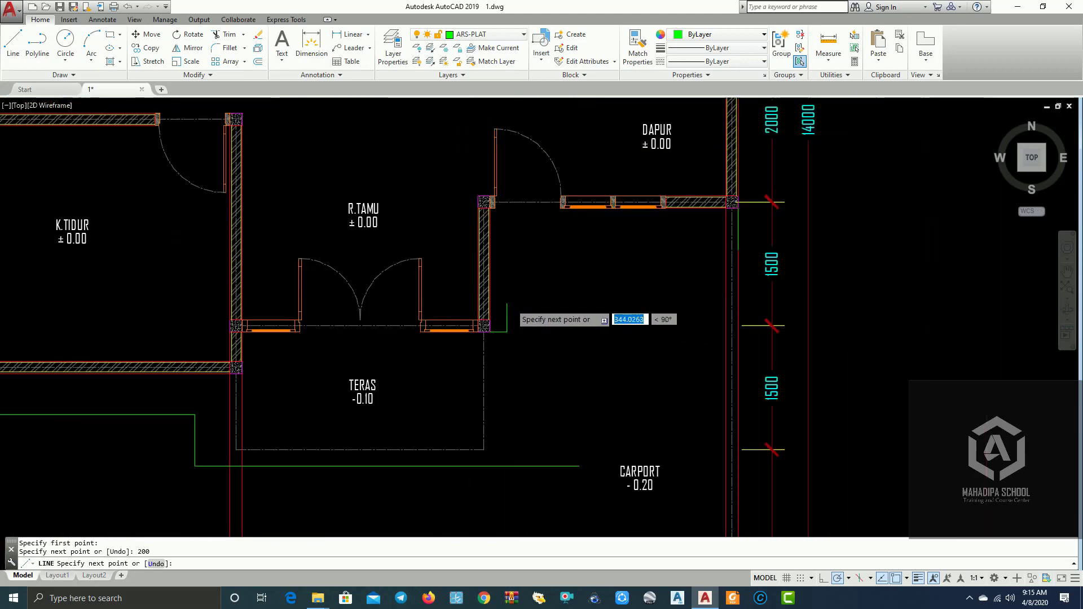
scroll(514, 307, down, 1)
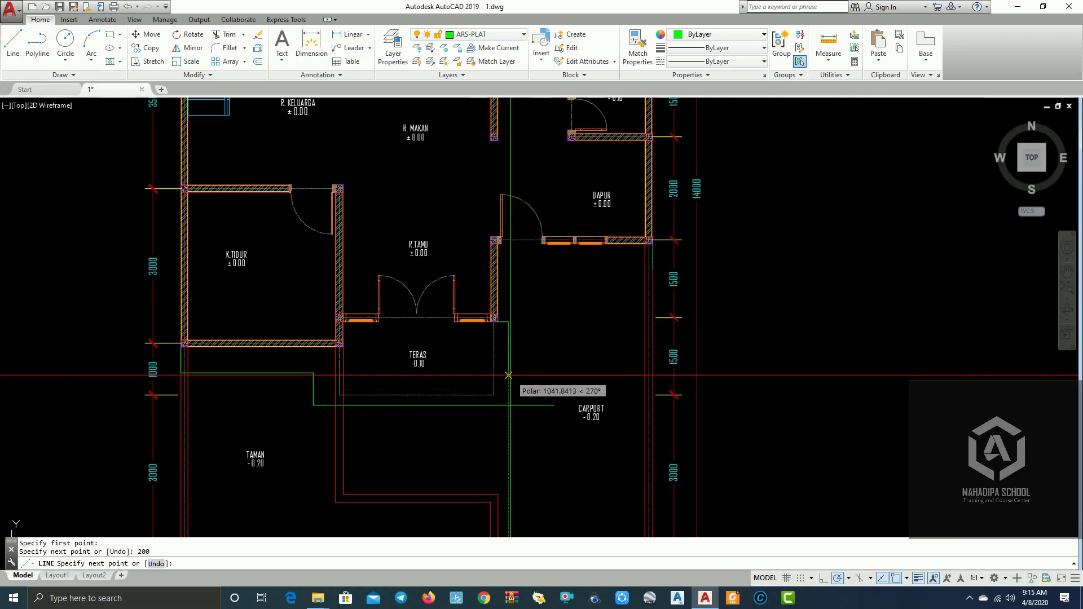
click(511, 405)
key(Return)
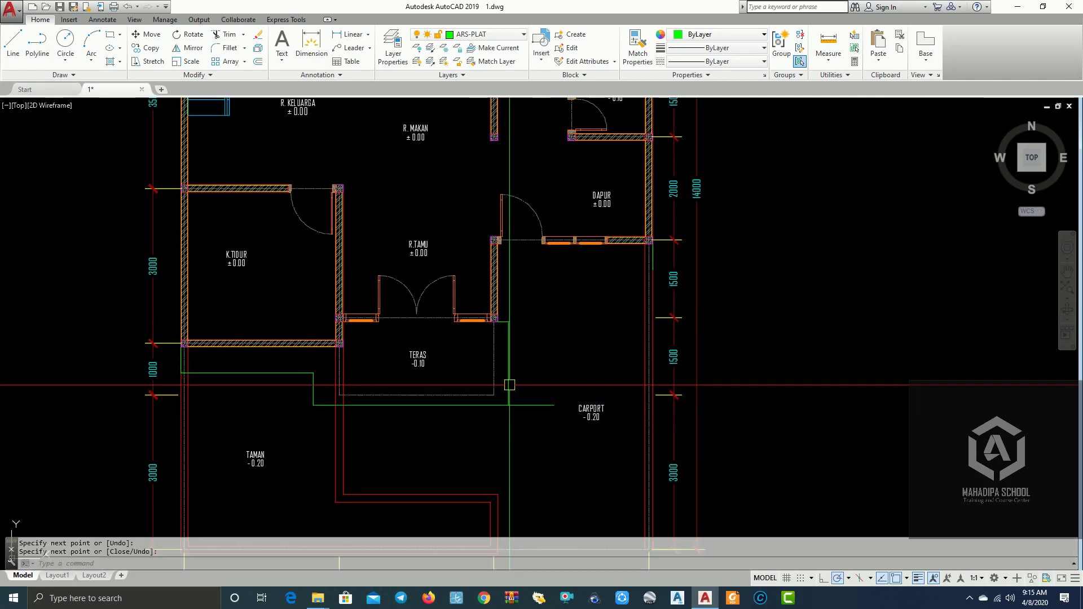
Erase the short 200-unit stub line.
scroll(500, 329, up, 4)
click(500, 292)
click(551, 276)
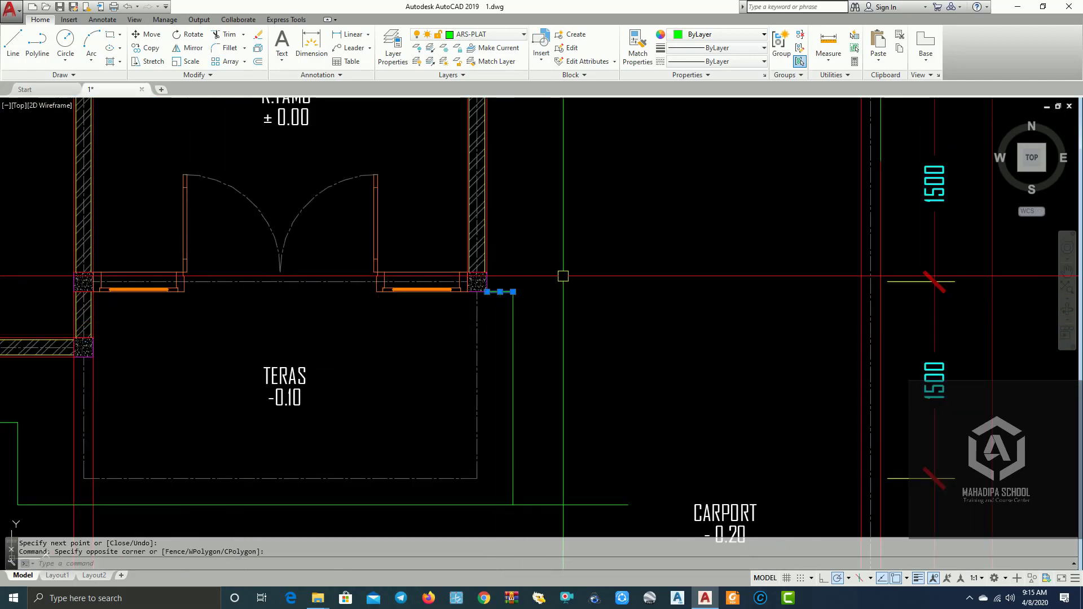
text(e)
key(Return)
scroll(563, 276, down, 3)
text(tr)
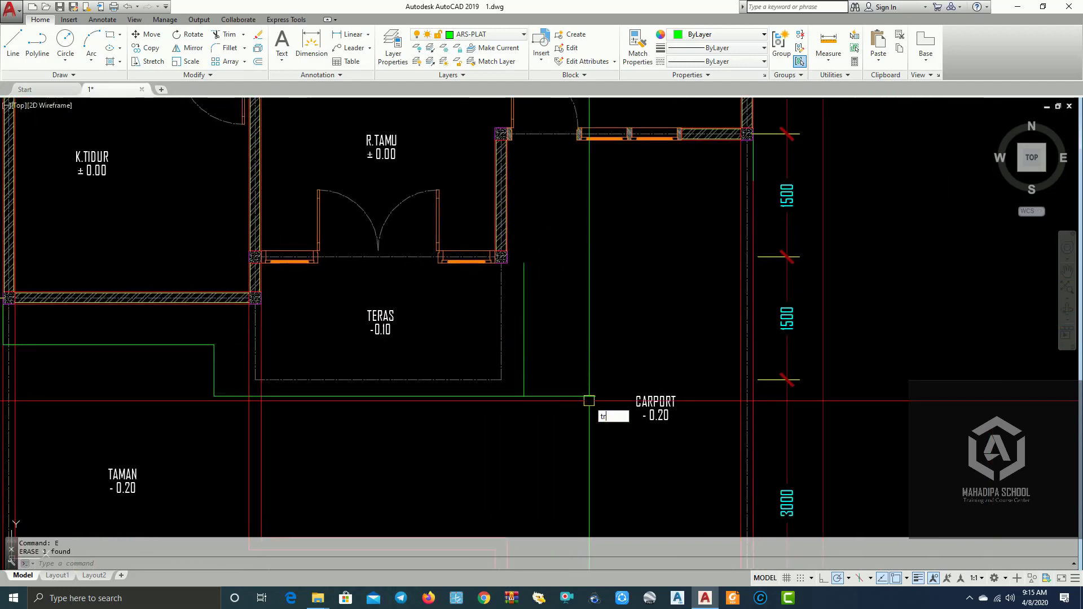
Trim the overshoot off the terrace's vertical east edge line.
key(Return)
key(Return)
click(588, 437)
click(573, 378)
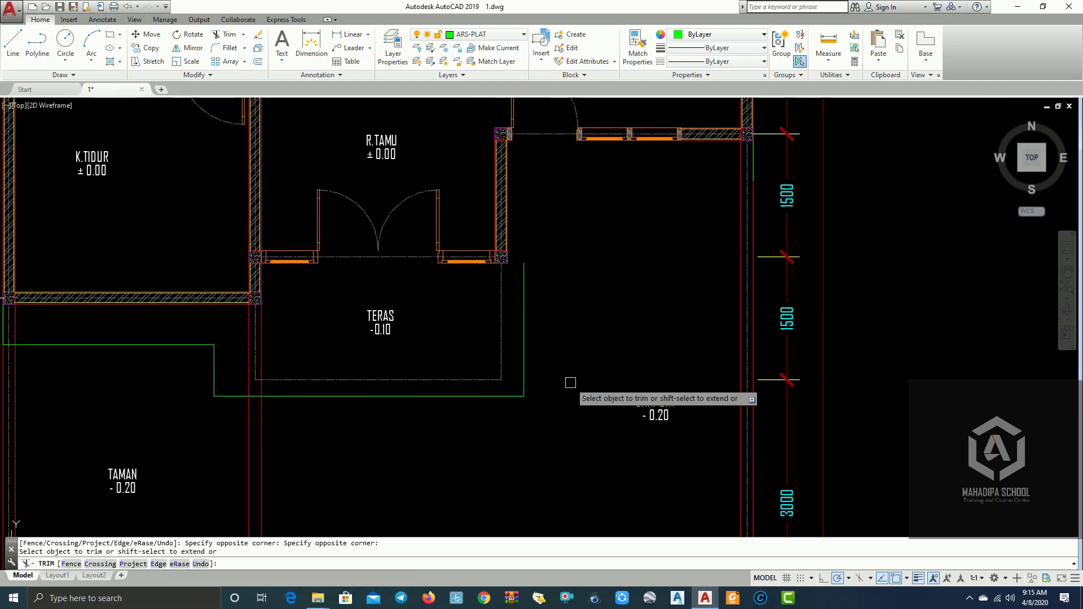
scroll(574, 379, down, 3)
scroll(566, 380, up, 1)
scroll(552, 395, up, 1)
key(Escape)
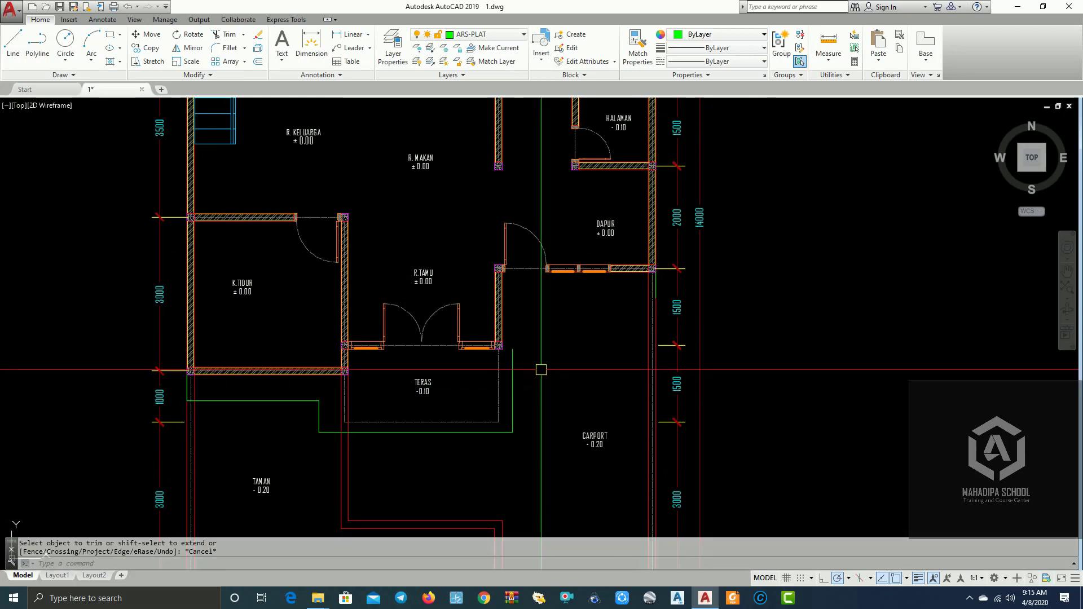
scroll(603, 328, up, 1)
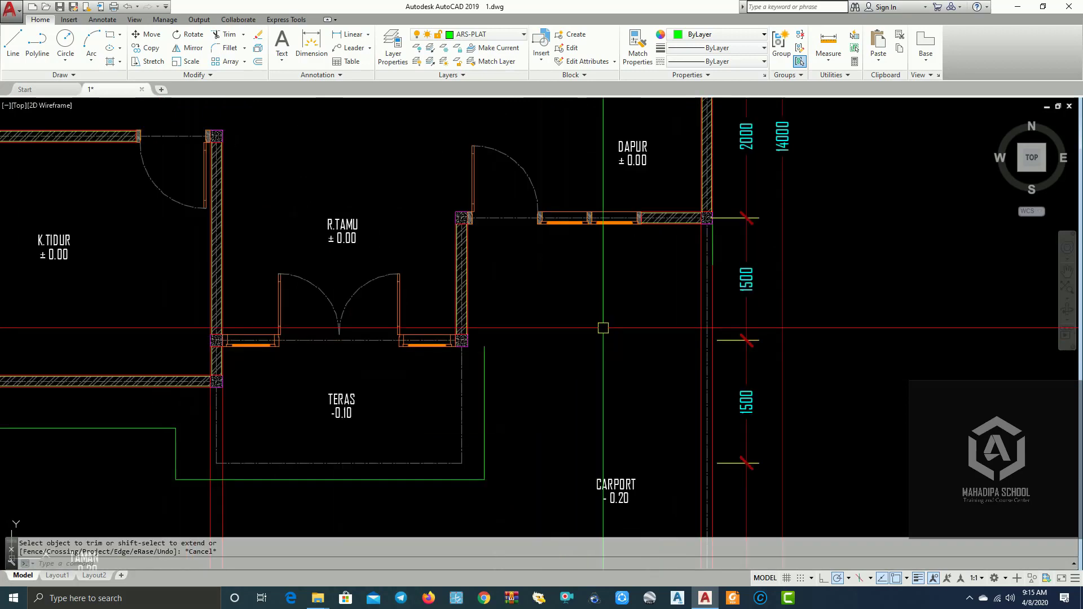
click(529, 296)
Draw a horizontal polyline from the kitchen segment's end left to the terrace edge.
key(Return)
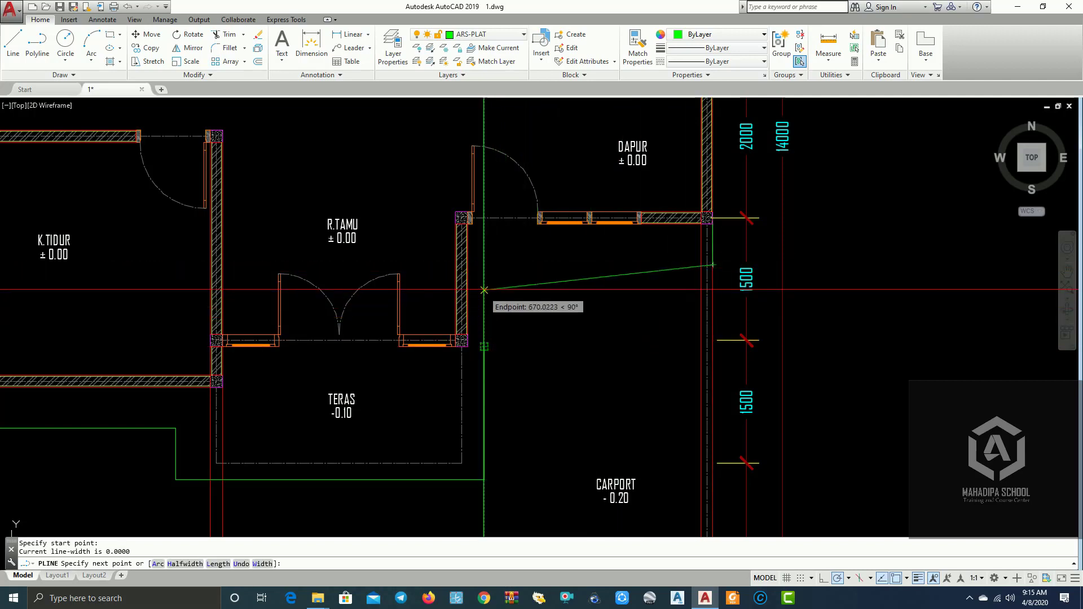
click(484, 265)
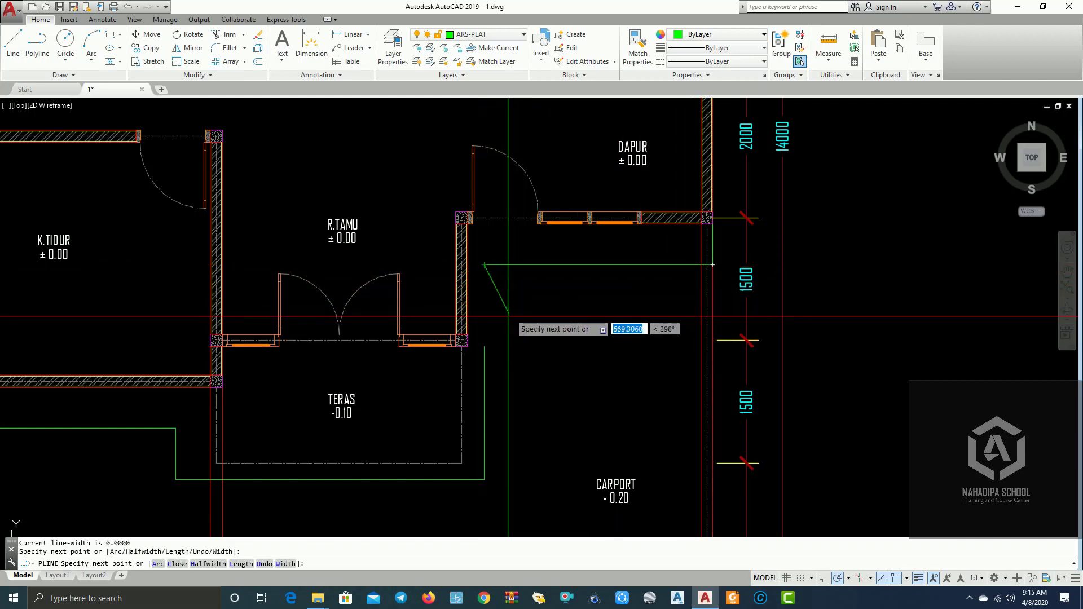
key(Return)
Pan and zoom across the plan to check the continuous green slab outline.
scroll(493, 346, down, 4)
mouse_move(615, 331)
middle_down()
mouse_move(718, 284)
mouse_move(718, 168)
middle_up()
scroll(623, 328, up, 3)
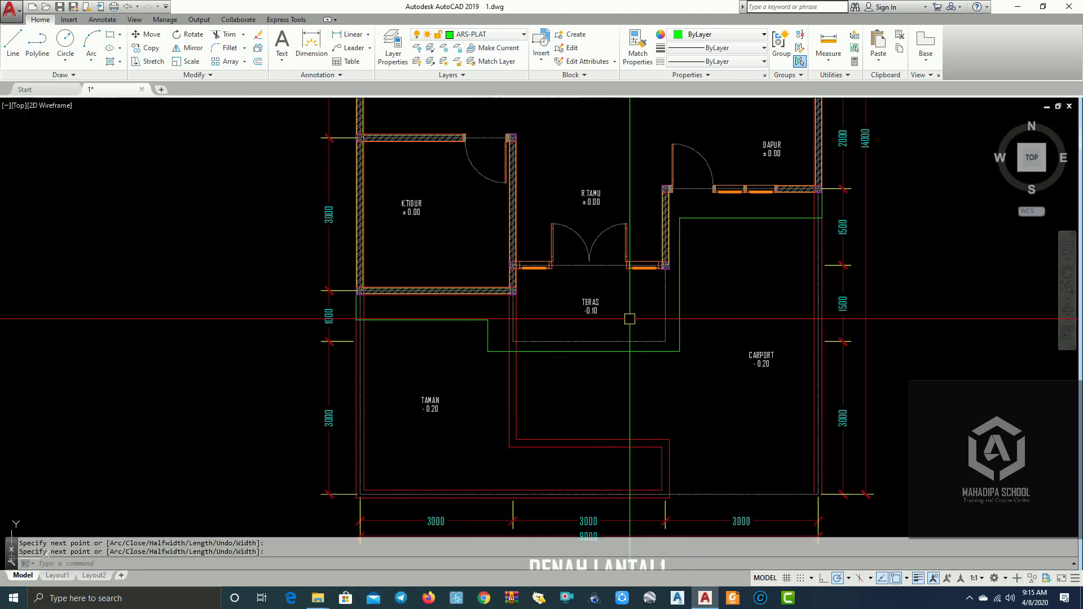
scroll(623, 329, up, 3)
mouse_move(692, 371)
middle_down()
mouse_move(684, 420)
mouse_move(556, 447)
middle_up()
scroll(604, 368, down, 2)
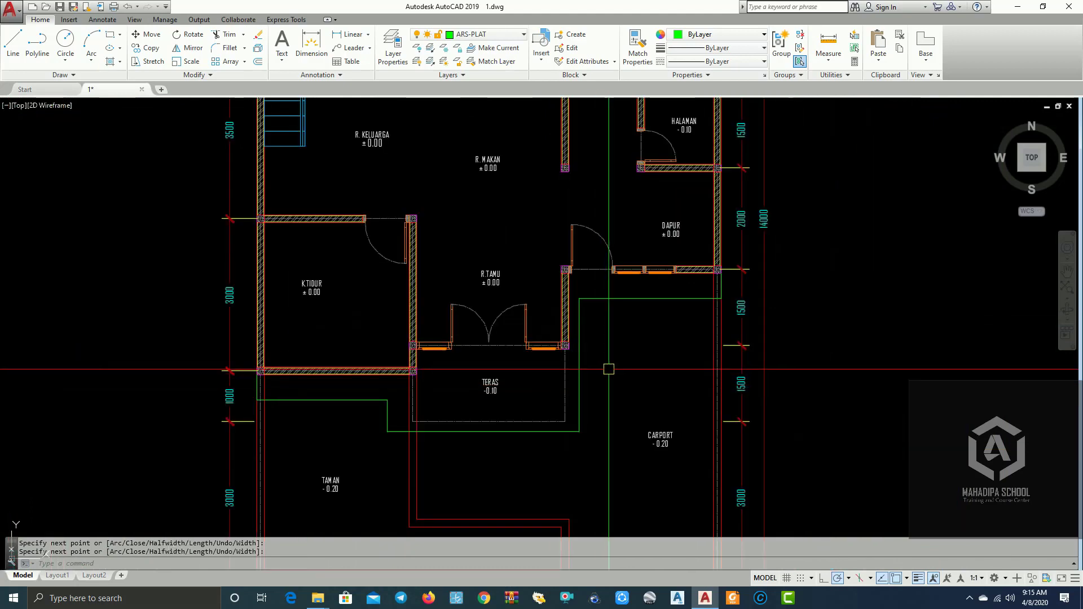
mouse_move(605, 367)
middle_down()
mouse_move(694, 363)
mouse_move(659, 400)
mouse_move(608, 382)
mouse_move(496, 379)
mouse_move(573, 339)
mouse_move(645, 326)
middle_up()
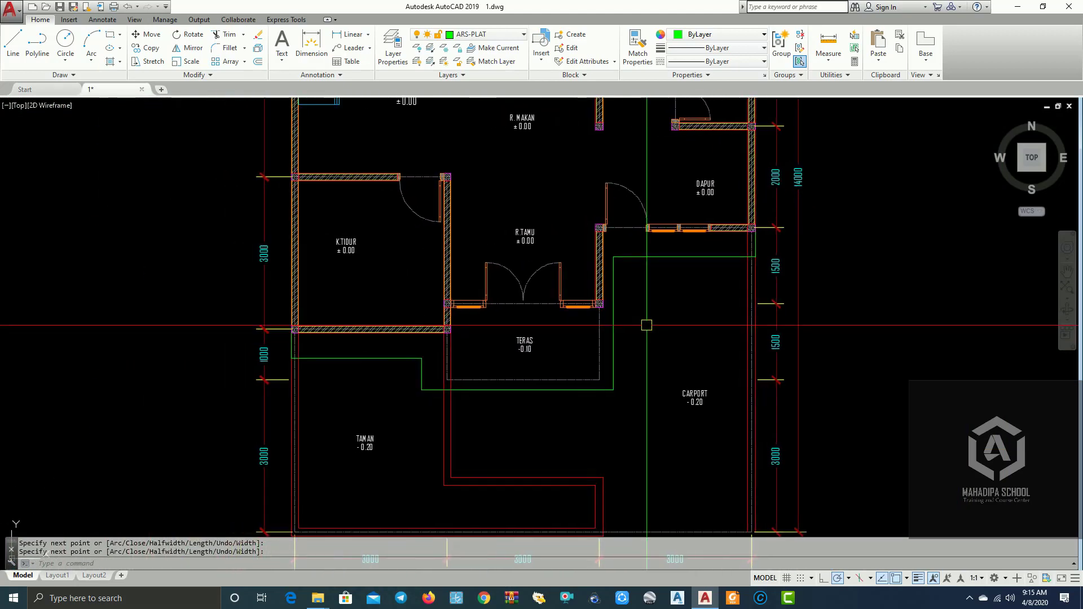
Join the kitchen-side, terrace, lower and garden-side green outline pieces into one polyline.
scroll(726, 272, up, 2)
click(591, 283)
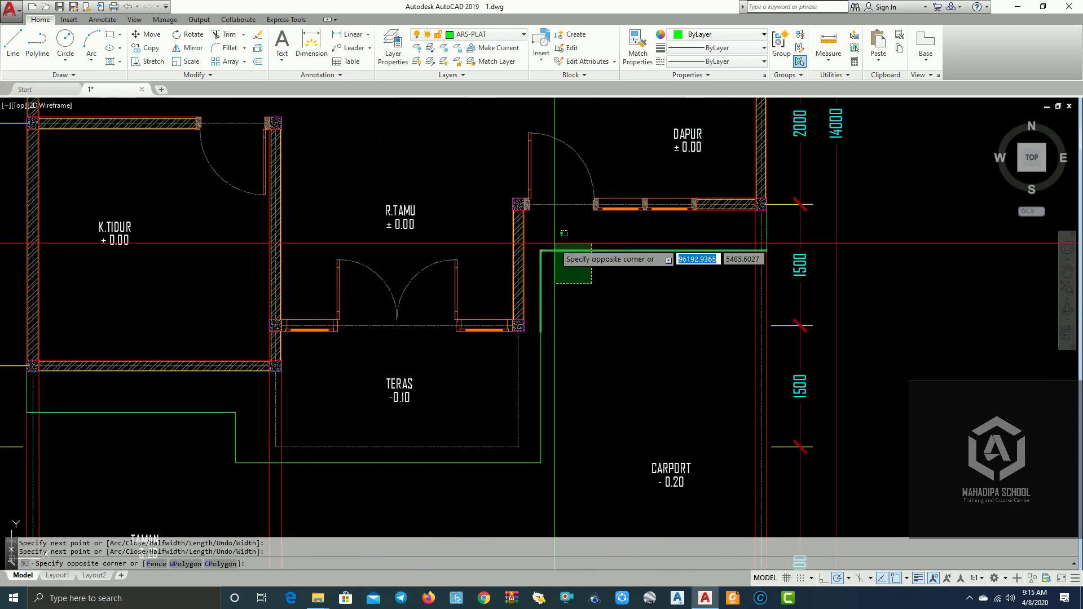
click(554, 228)
scroll(768, 242, up, 2)
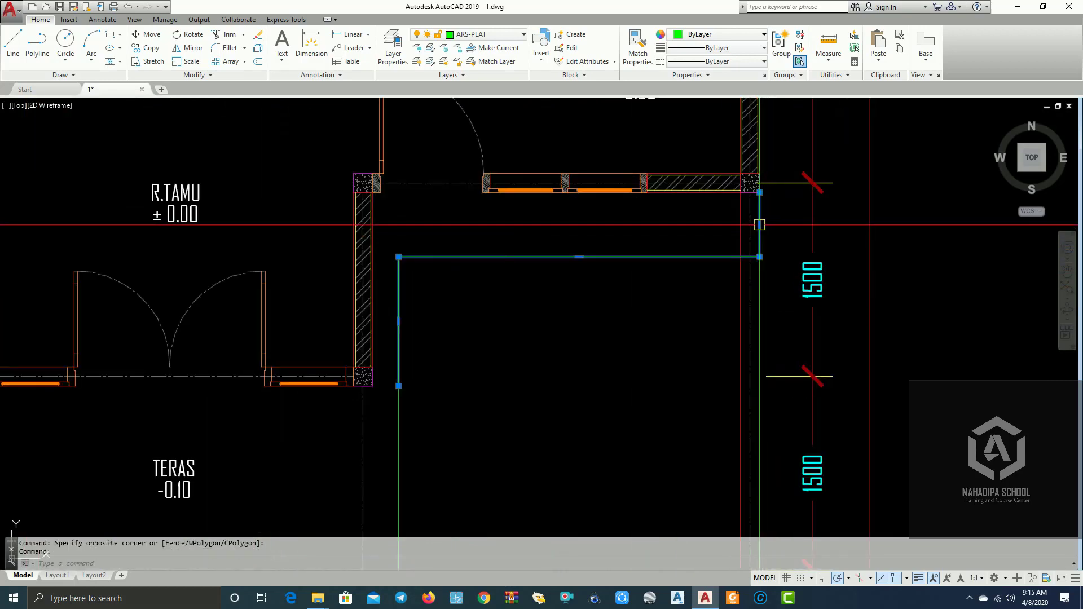
middle_drag(623, 335, 691, 228)
click(451, 489)
middle_drag(443, 465, 702, 391)
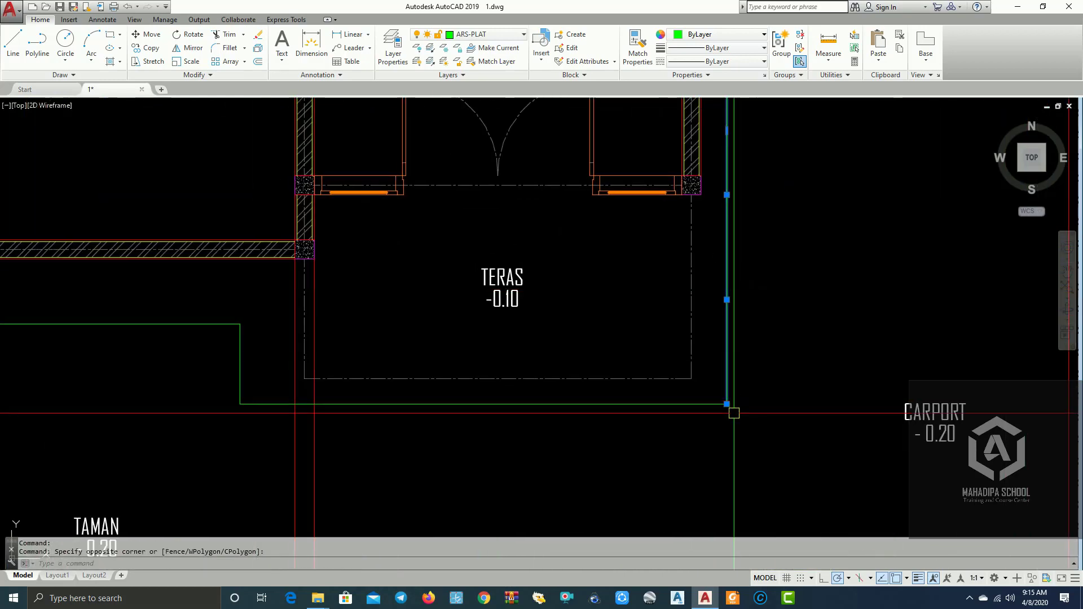
click(702, 391)
middle_drag(248, 430, 480, 452)
text(J)
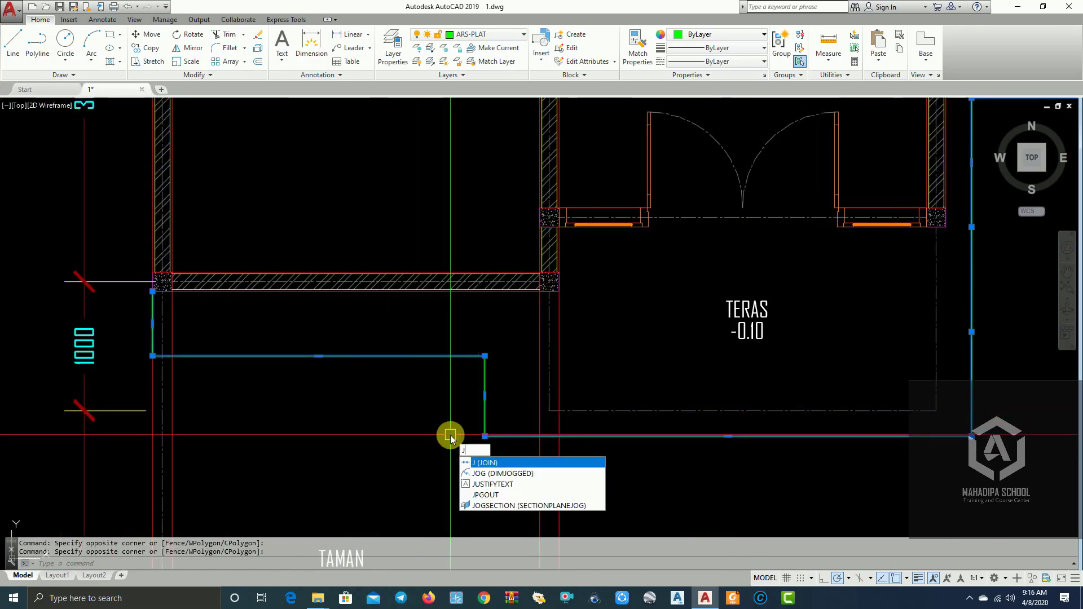
key(Return)
scroll(484, 396, down, 5)
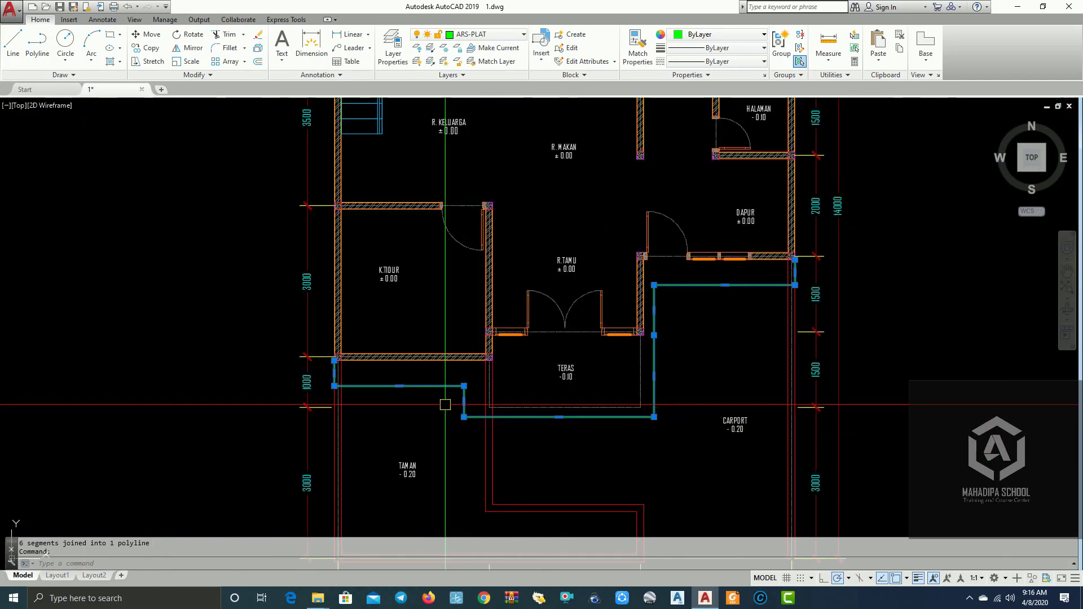
key(Escape)
key(Escape)
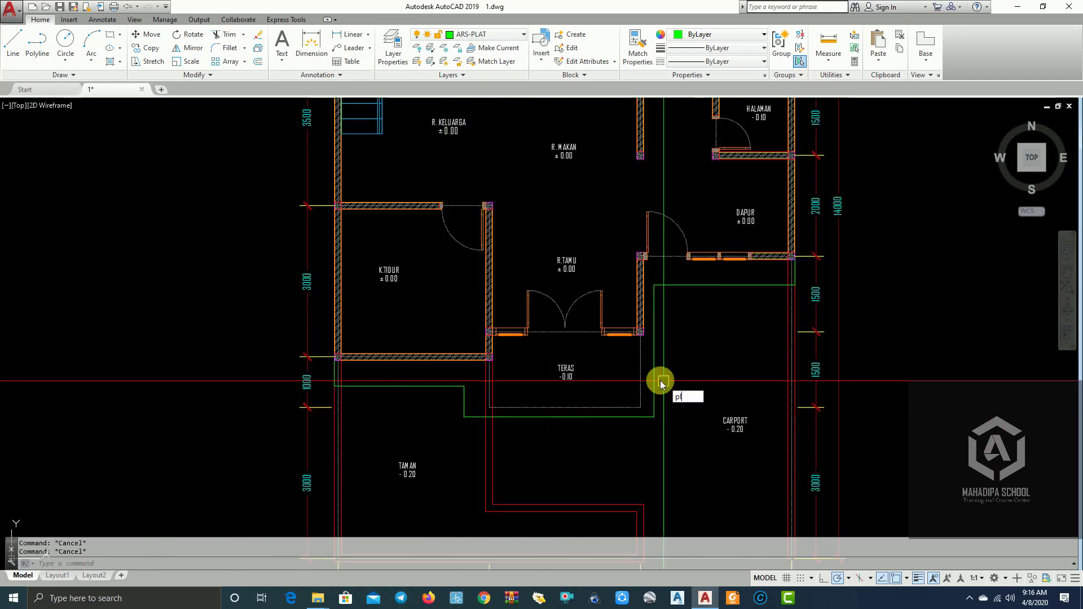
Start a new green slab polyline at the K.TIDUR wall corner and place the next two corners.
key(Return)
scroll(361, 384, up, 6)
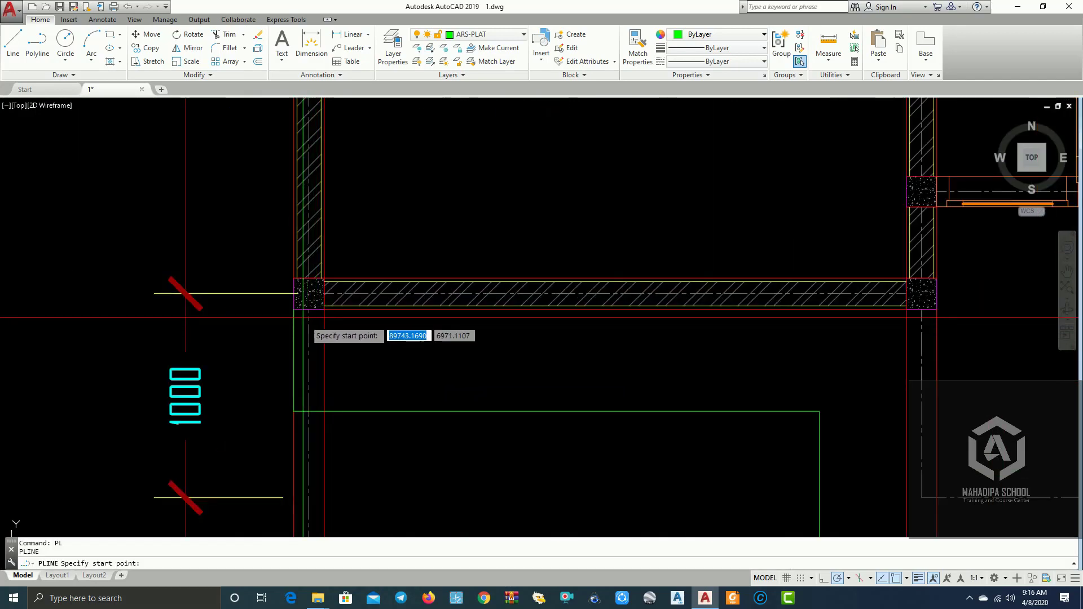
click(294, 310)
scroll(785, 368, down, 3)
scroll(751, 367, up, 3)
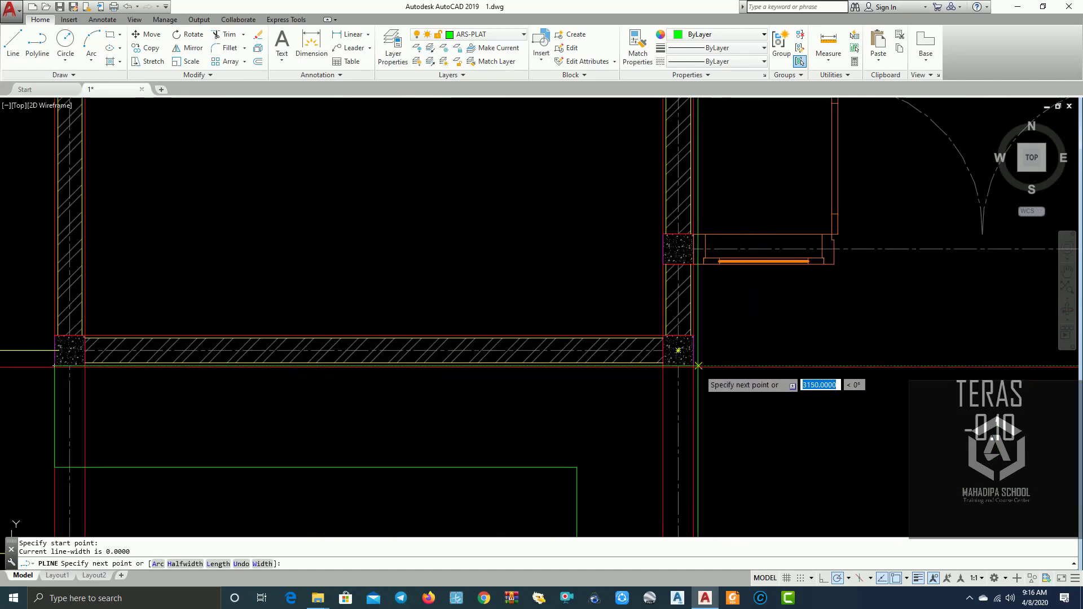
click(710, 357)
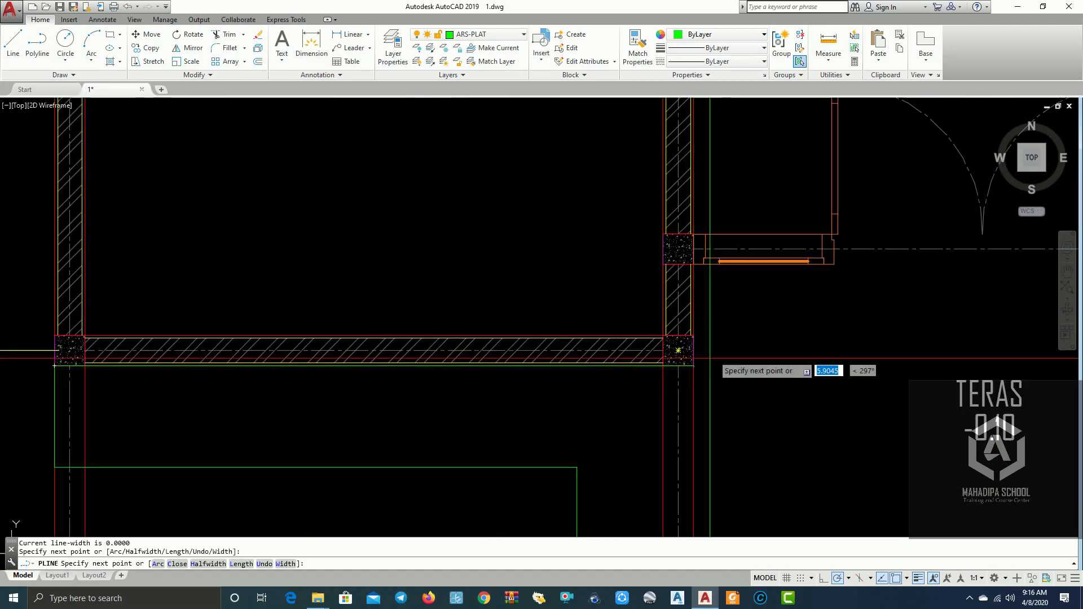
click(693, 264)
scroll(693, 264, up, 2)
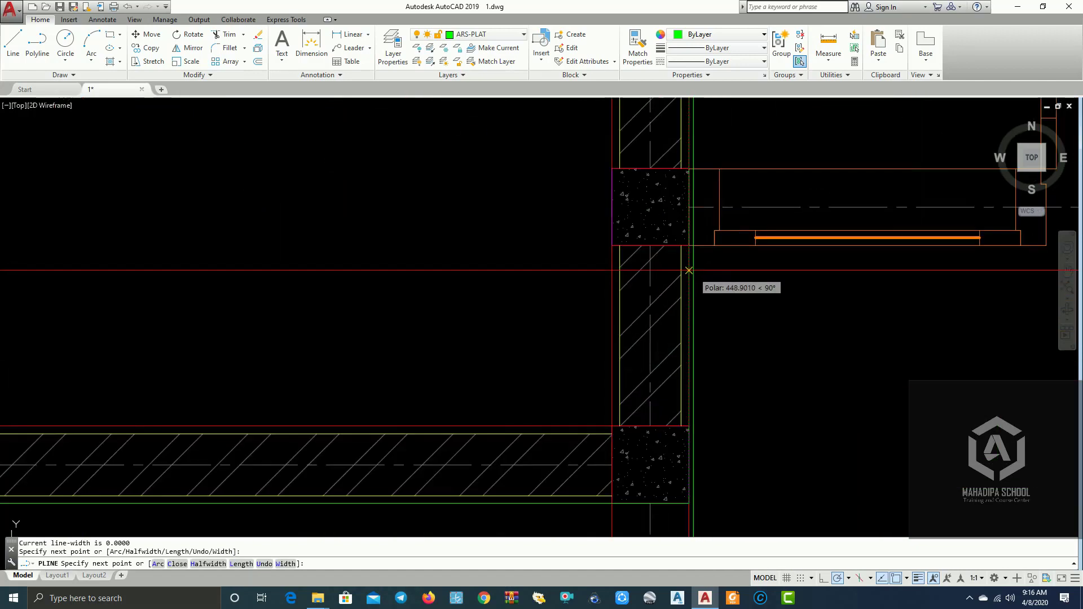
scroll(664, 346, down, 3)
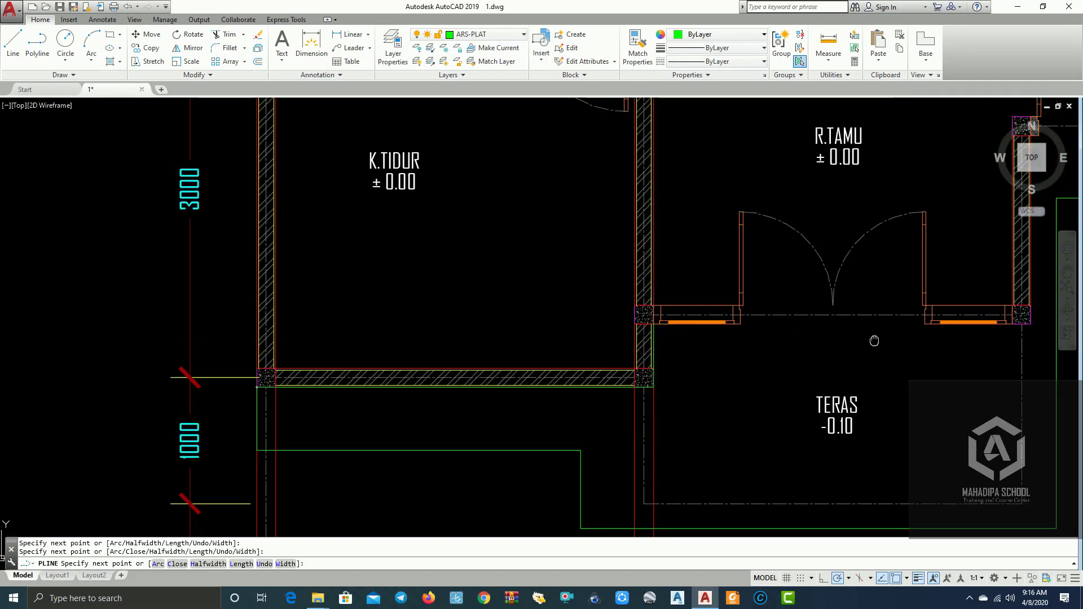
Continue the outline via the TERAS wall corner and R.TAMU wall to the DAPUR side wall.
middle_drag(1032, 322, 581, 318)
scroll(581, 318, up, 2)
click(581, 318)
scroll(581, 318, down, 4)
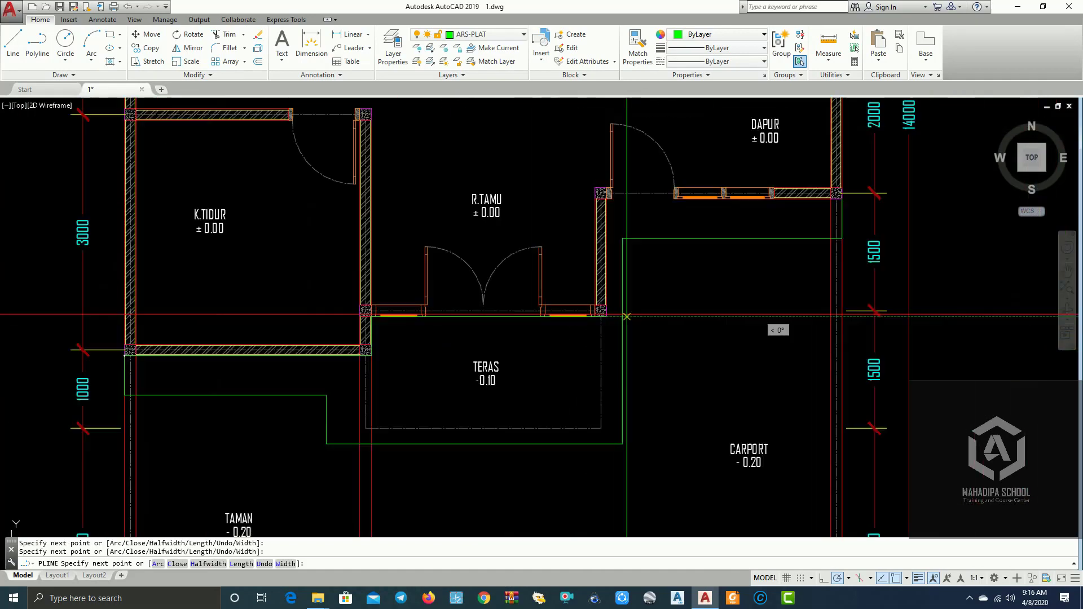
scroll(551, 310, up, 1)
scroll(551, 273, up, 3)
scroll(535, 209, up, 2)
click(535, 209)
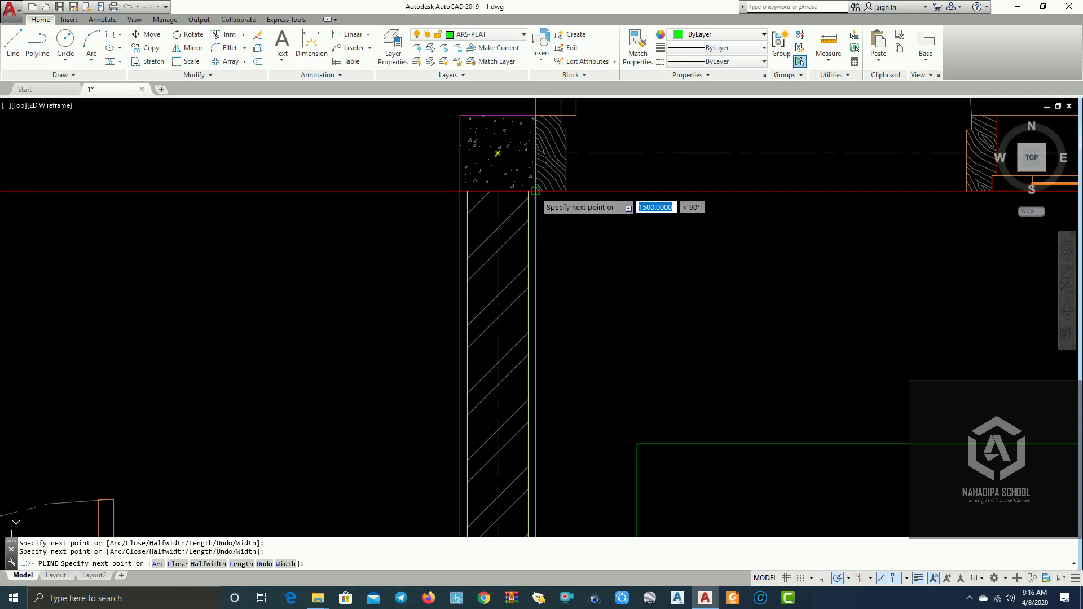
scroll(581, 242, down, 3)
scroll(615, 287, down, 2)
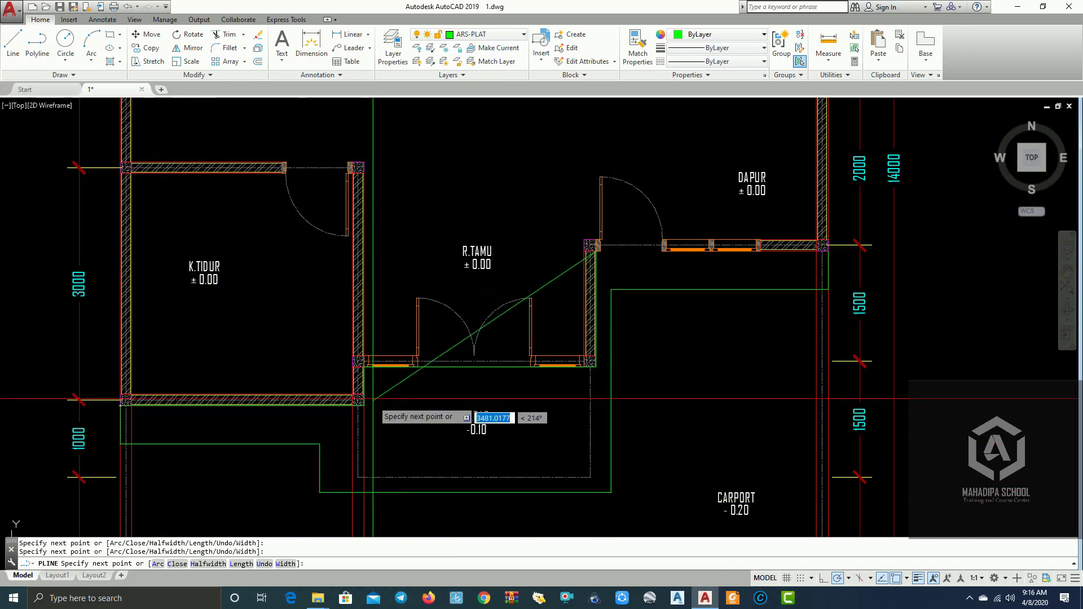
scroll(778, 256, up, 4)
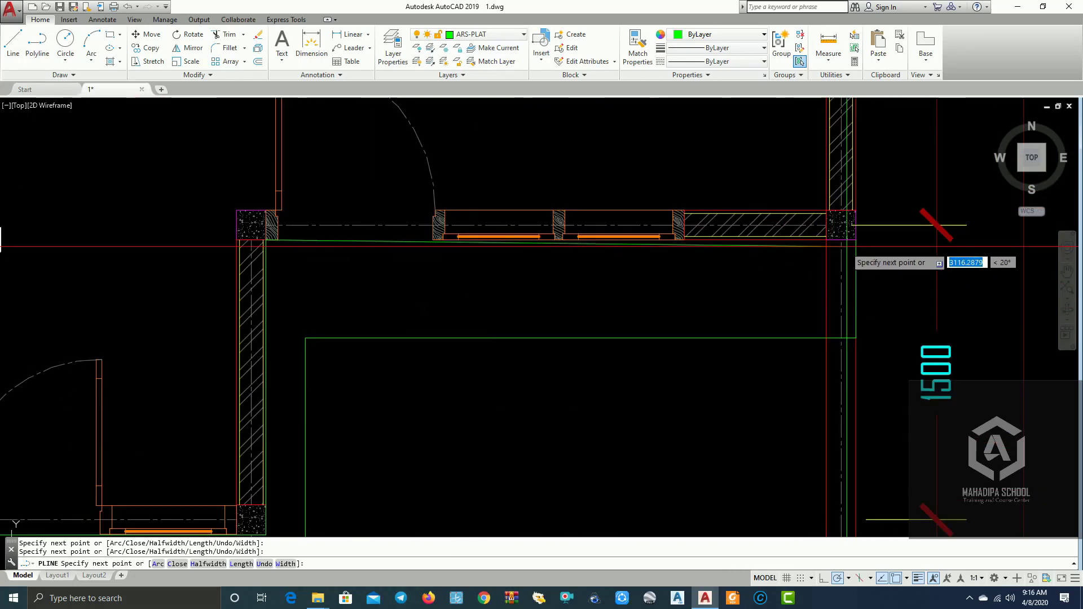
click(856, 240)
Finish the new outline and join its pieces into one polyline.
key(Return)
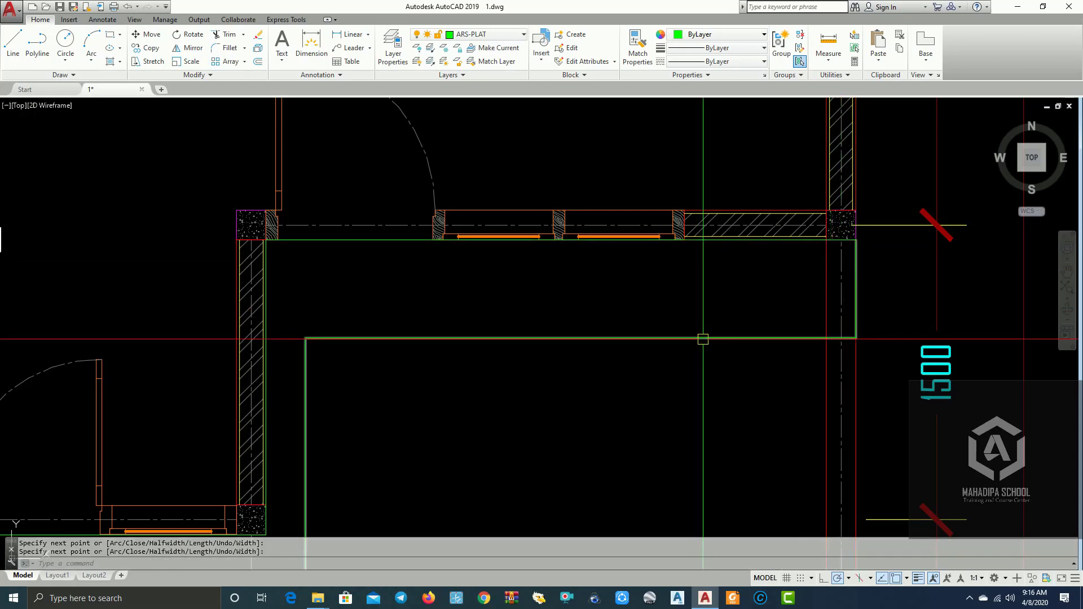
scroll(615, 328, down, 2)
scroll(441, 277, down, 2)
scroll(442, 277, down, 2)
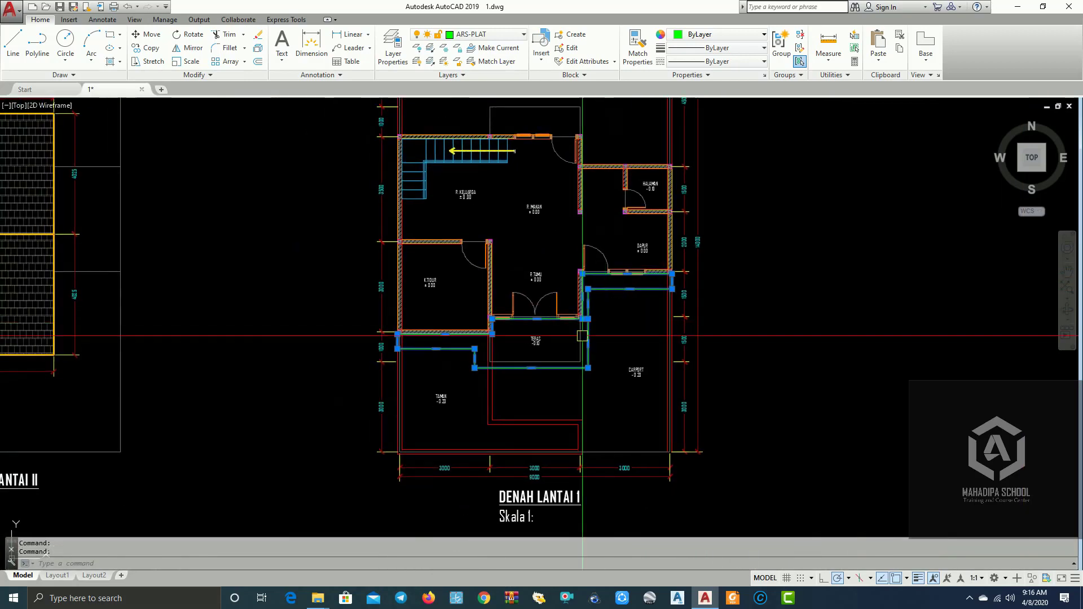
scroll(537, 423, up, 3)
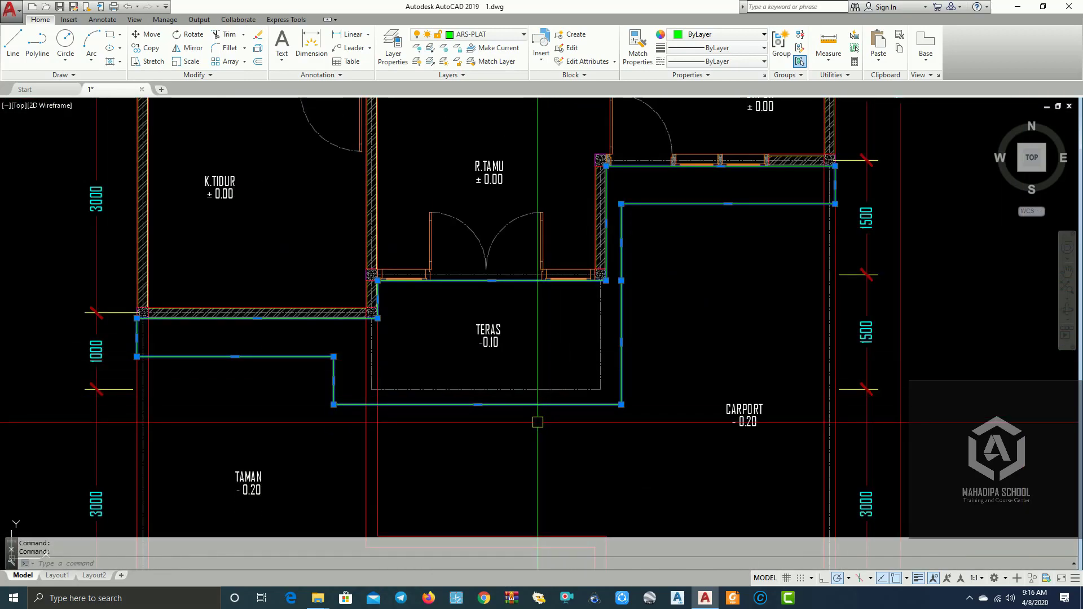
key(Return)
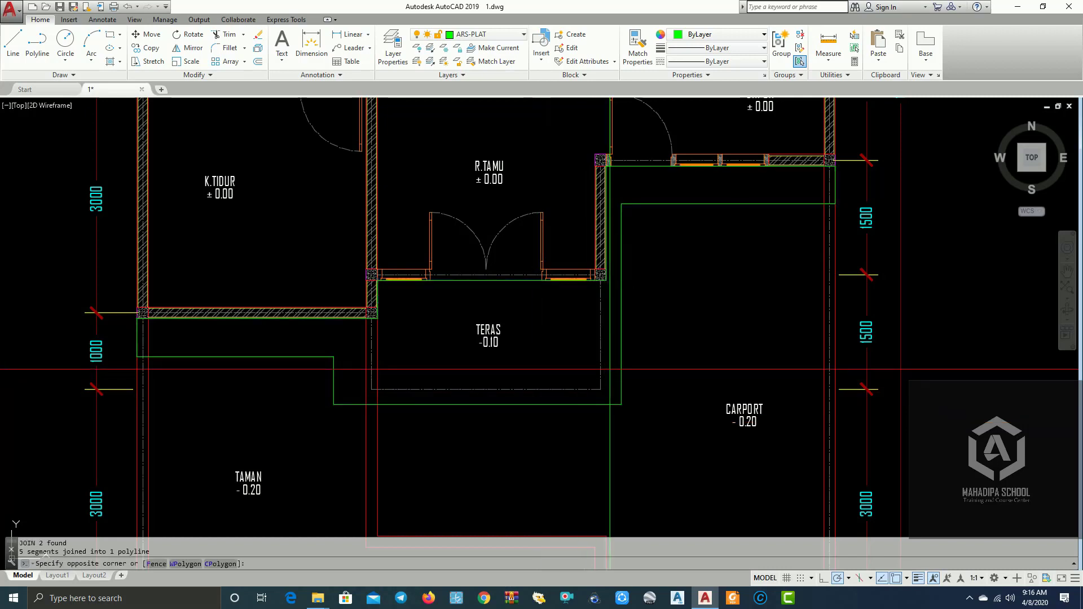
Erase the dashed TERAS edge lines, including the bottom one.
click(595, 368)
scroll(598, 349, up, 2)
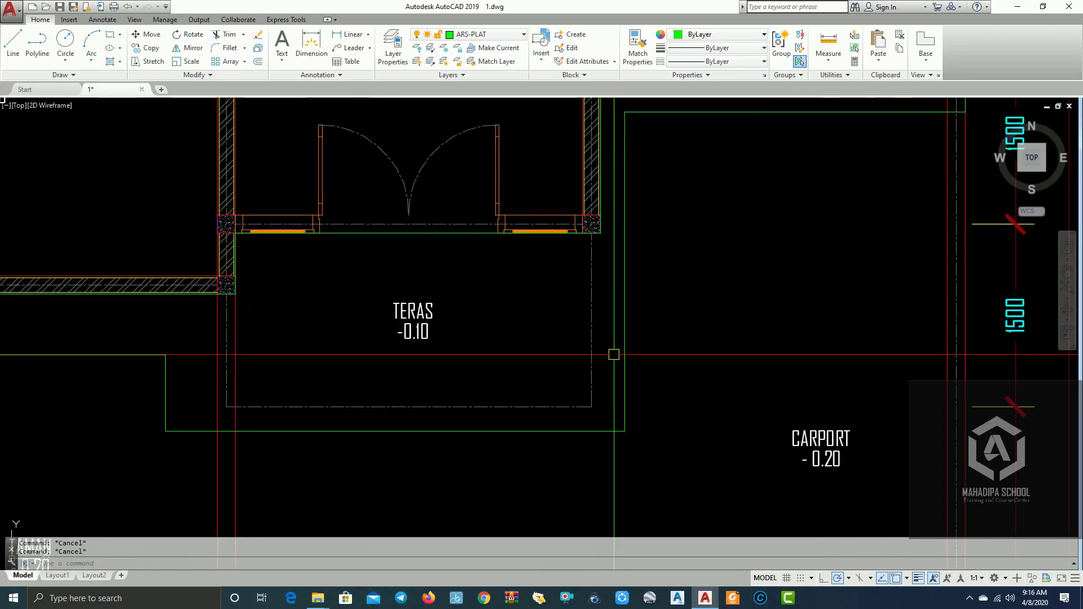
text(e)
key(Return)
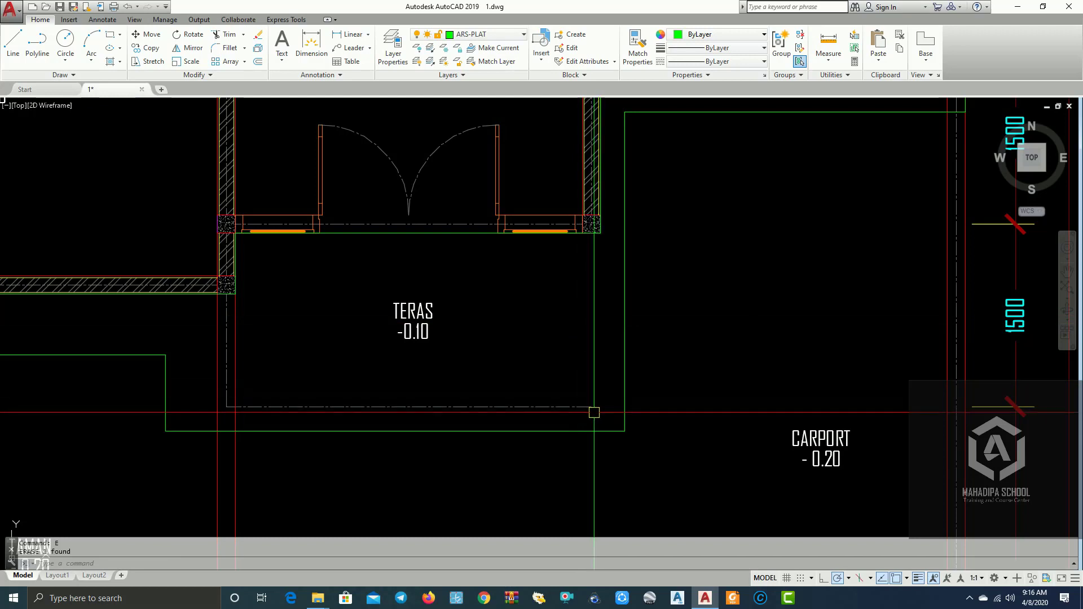
click(581, 406)
text(e)
key(Return)
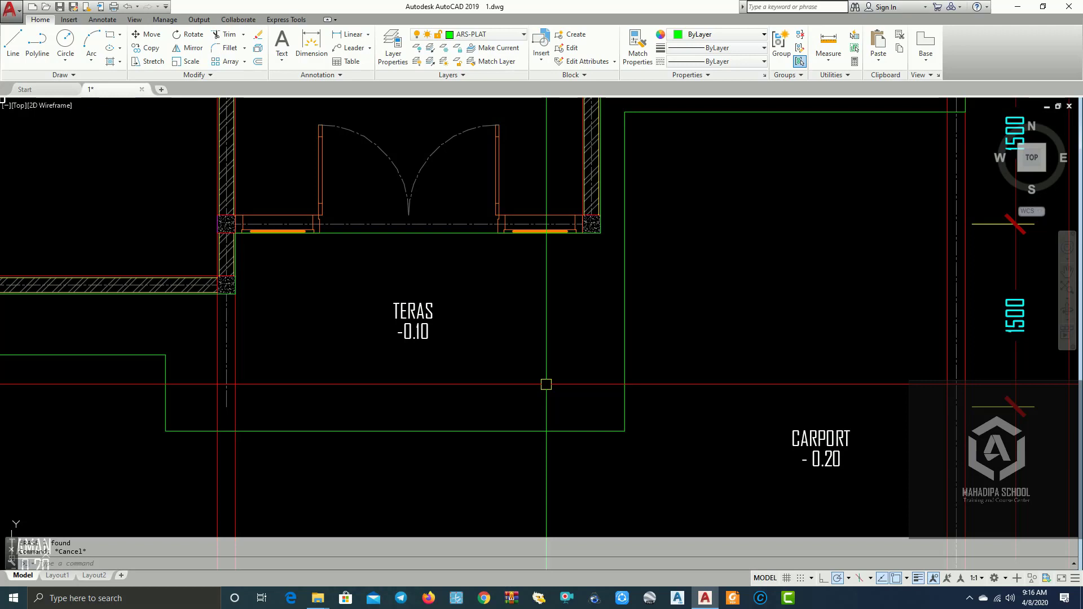
Erase the TERAS -0.10 label.
click(372, 338)
scroll(406, 293, down, 2)
mouse_move(617, 361)
middle_down()
mouse_move(647, 393)
mouse_move(721, 387)
middle_up()
key(Escape)
scroll(574, 381, up, 3)
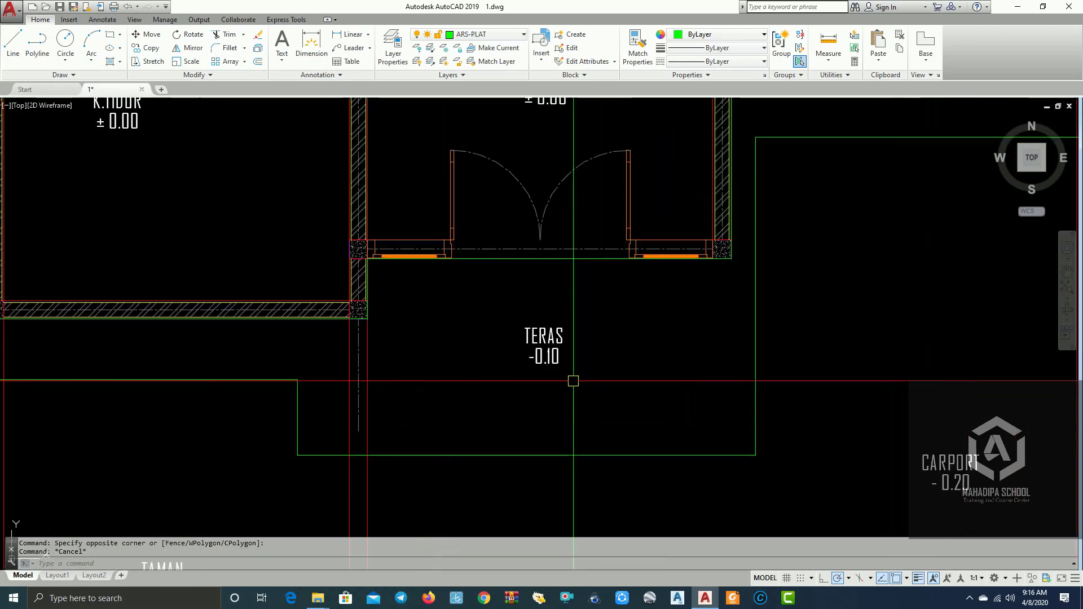
click(539, 344)
text(e)
key(Return)
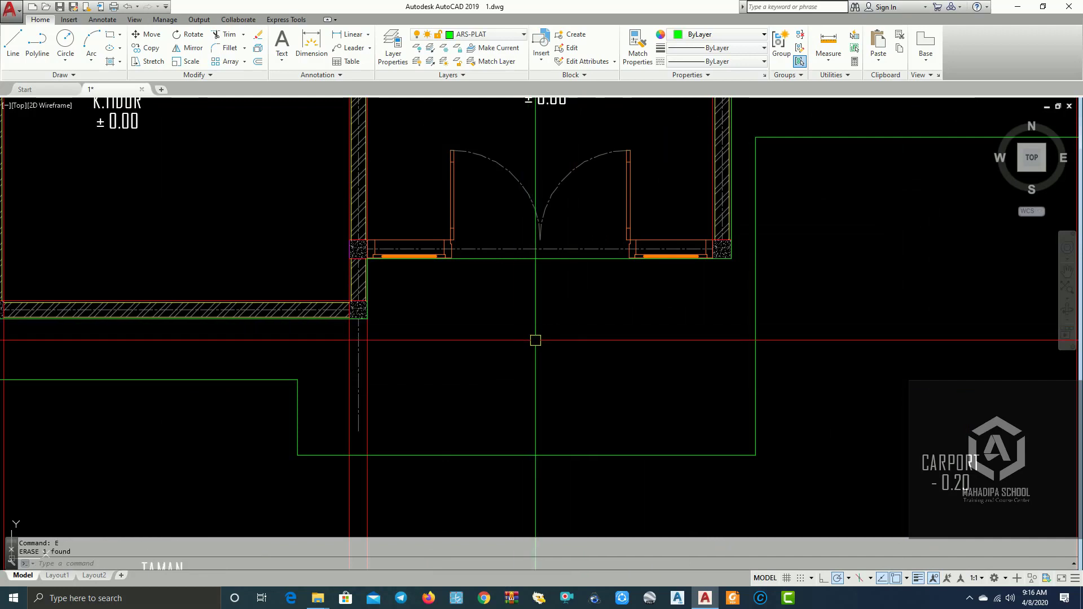
Trim the overlapping outline lines at the lower edge and at the right wall.
key(Return)
key(Return)
click(397, 432)
click(329, 387)
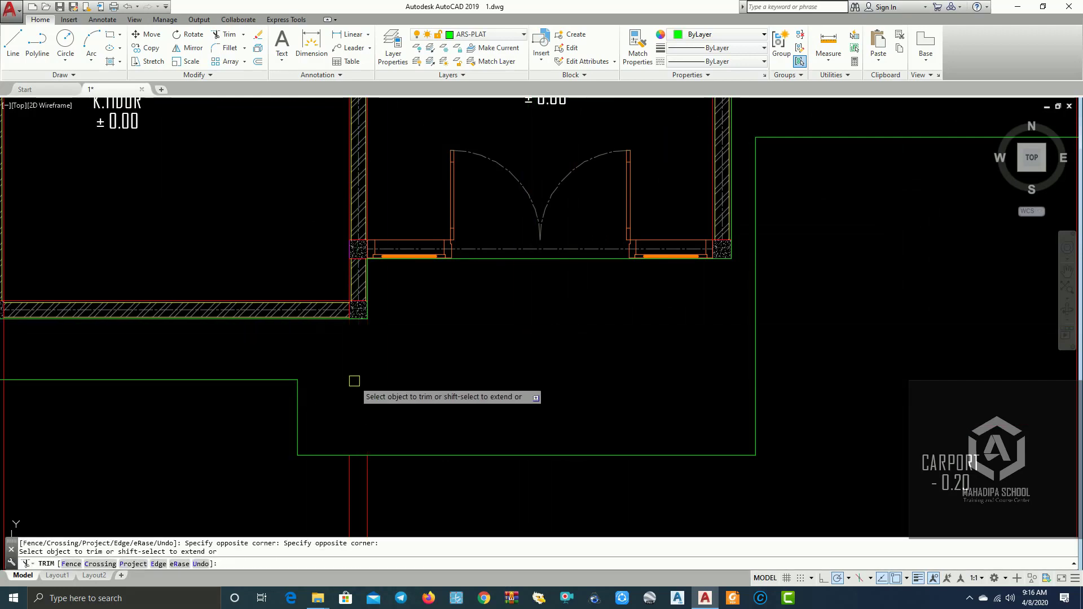
scroll(474, 377, down, 3)
scroll(715, 273, up, 3)
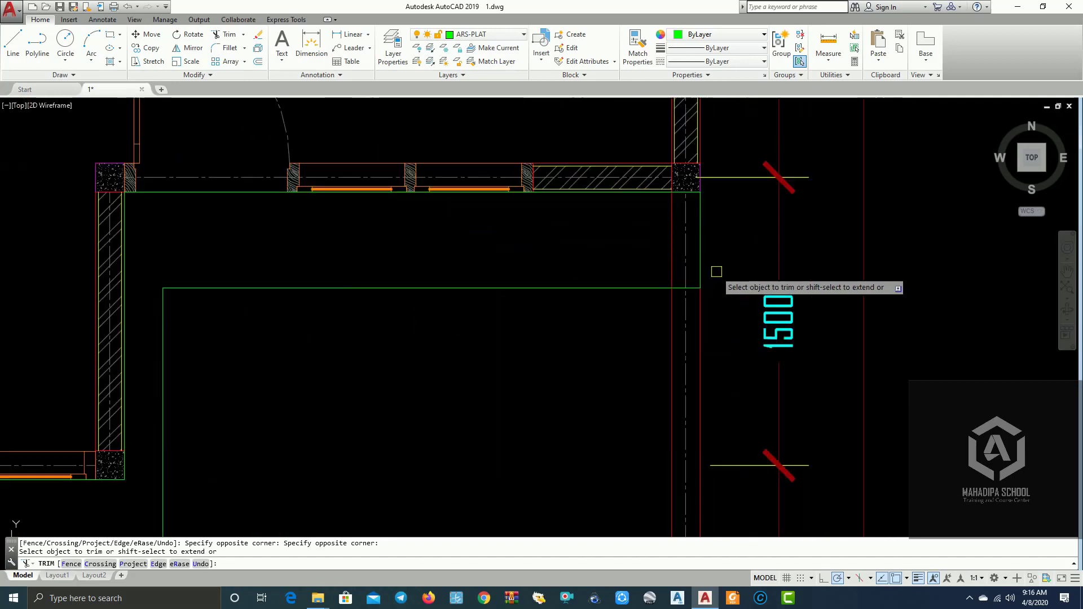
scroll(687, 261, up, 2)
click(676, 263)
click(660, 237)
Trim the remaining outline overlap at the bedroom wall corner and end trimming.
scroll(554, 276, down, 2)
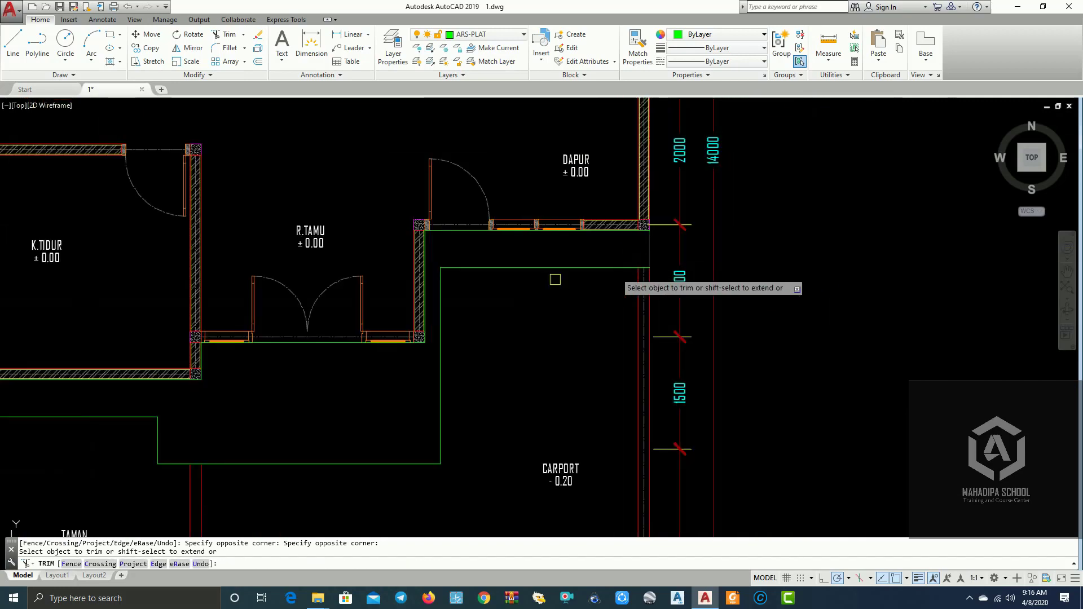
scroll(620, 333, down, 2)
scroll(594, 341, down, 2)
scroll(312, 336, up, 4)
click(329, 332)
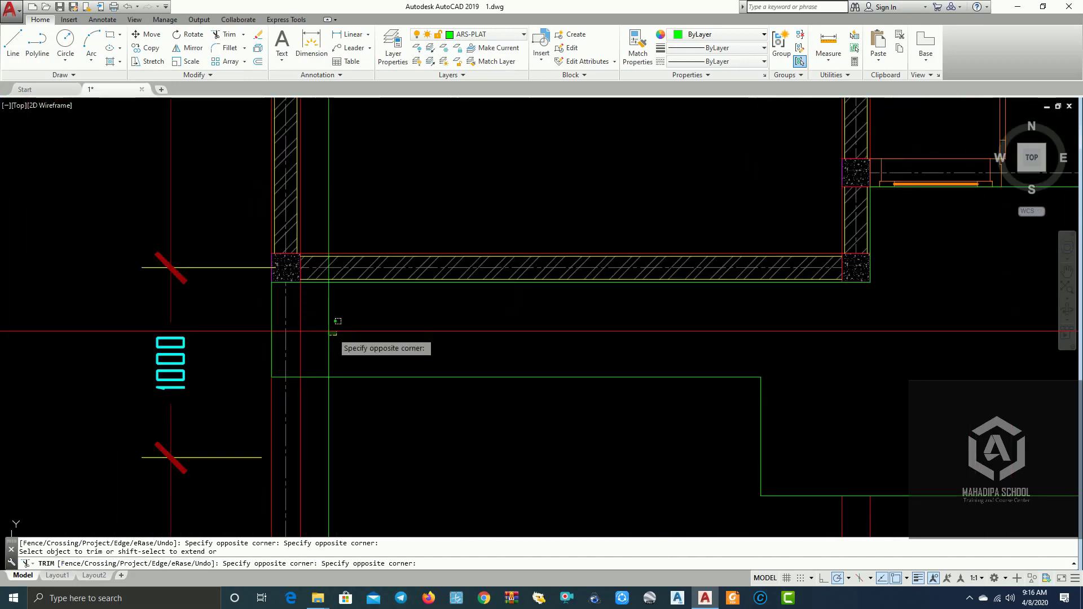
click(282, 301)
scroll(350, 327, down, 2)
scroll(350, 332, down, 2)
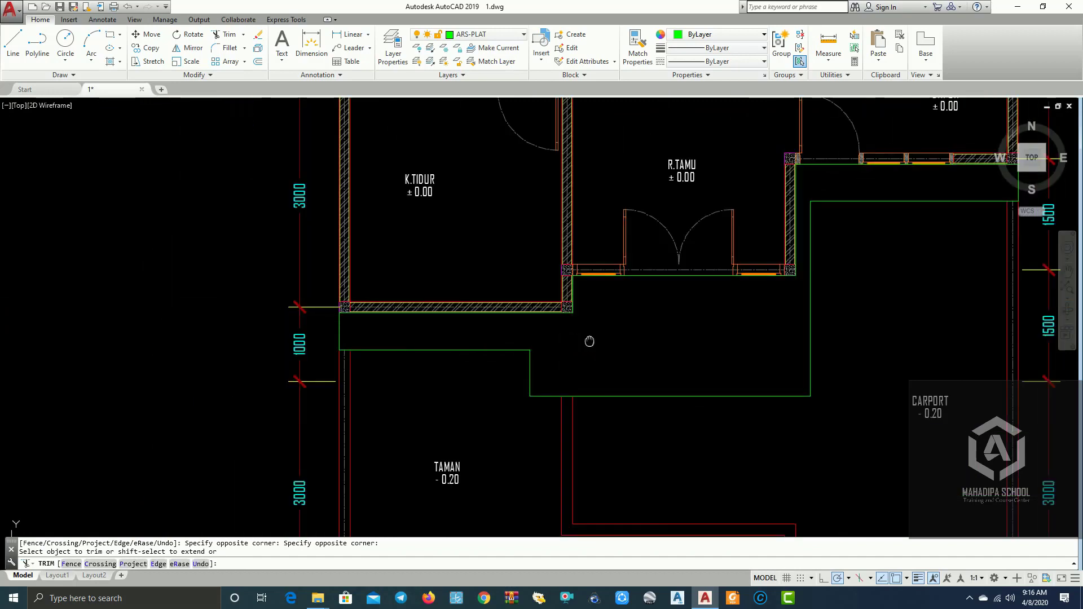
middle_drag(590, 338, 485, 363)
key(Escape)
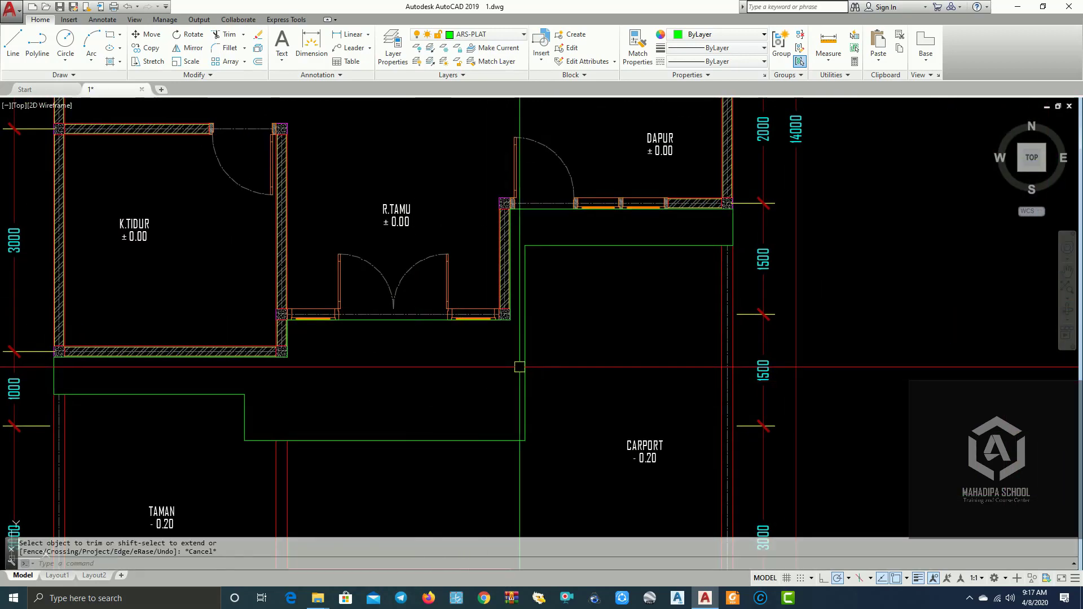
Check the finished green slab outline and frame the terrace and carport area.
click(524, 361)
scroll(525, 361, down, 3)
mouse_move(671, 350)
middle_down()
mouse_move(701, 335)
mouse_move(780, 348)
mouse_move(730, 304)
middle_up()
key(Escape)
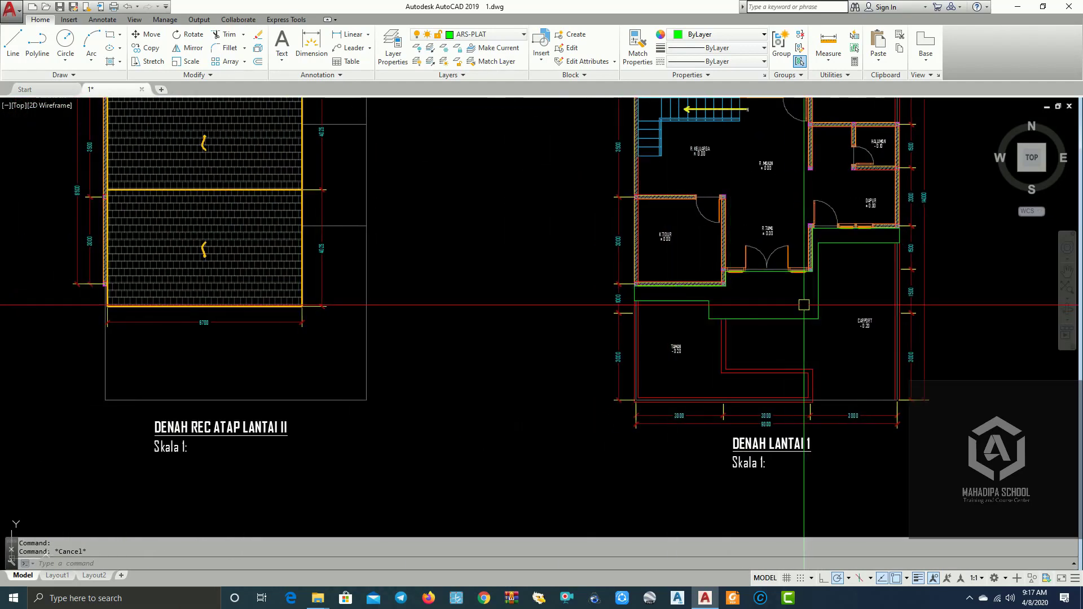
scroll(620, 305, up, 2)
scroll(561, 305, up, 2)
scroll(561, 350, up, 2)
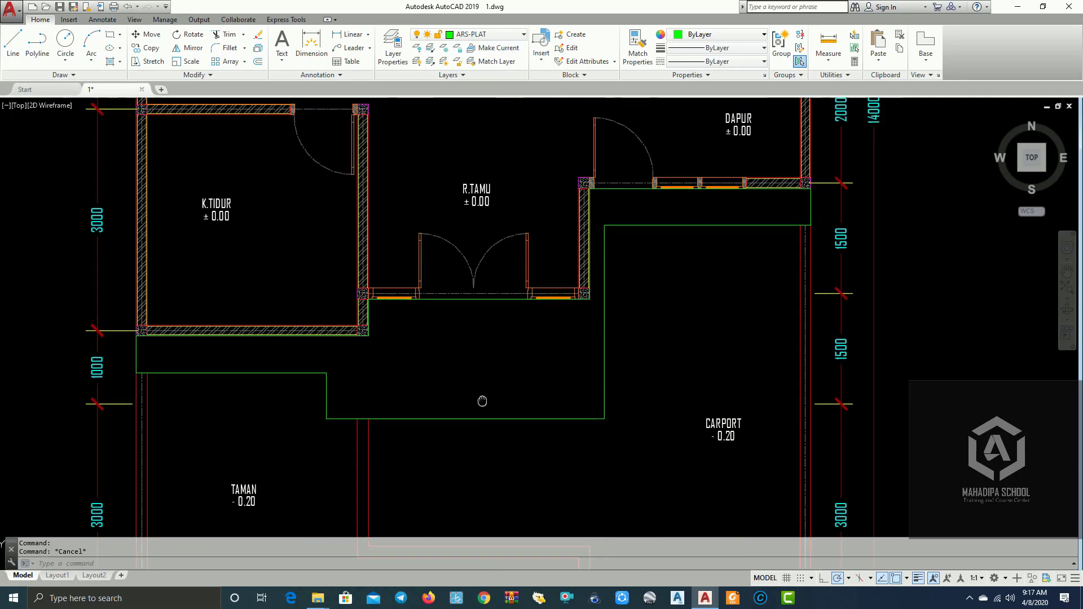
middle_drag(481, 404, 637, 419)
middle_drag(618, 363, 611, 342)
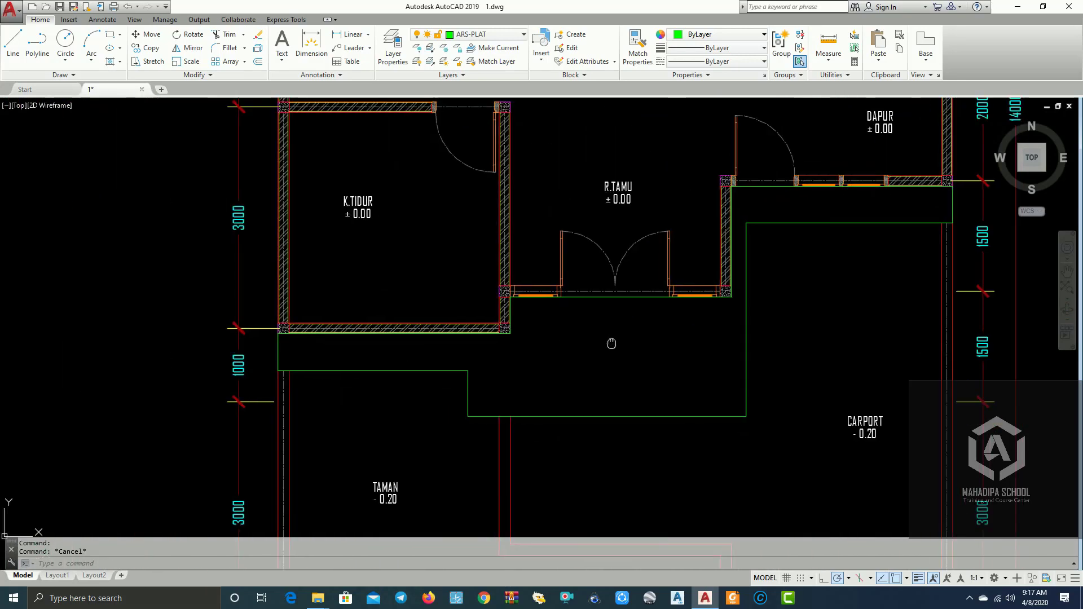
Start a hatch with H and choose the AR-CONC concrete pattern from the pattern gallery.
text(h)
key(Return)
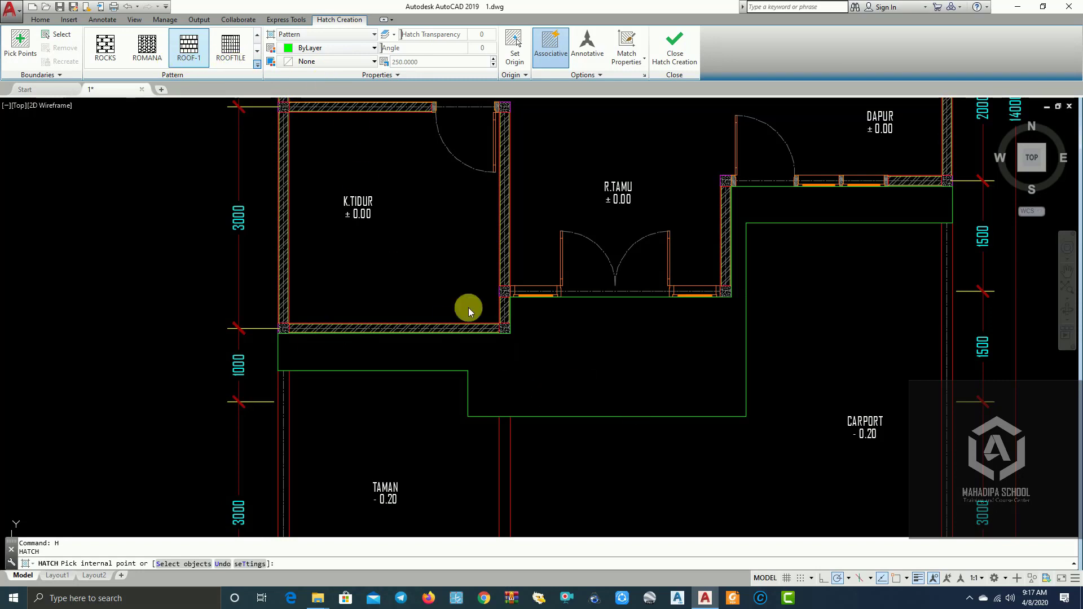
click(256, 64)
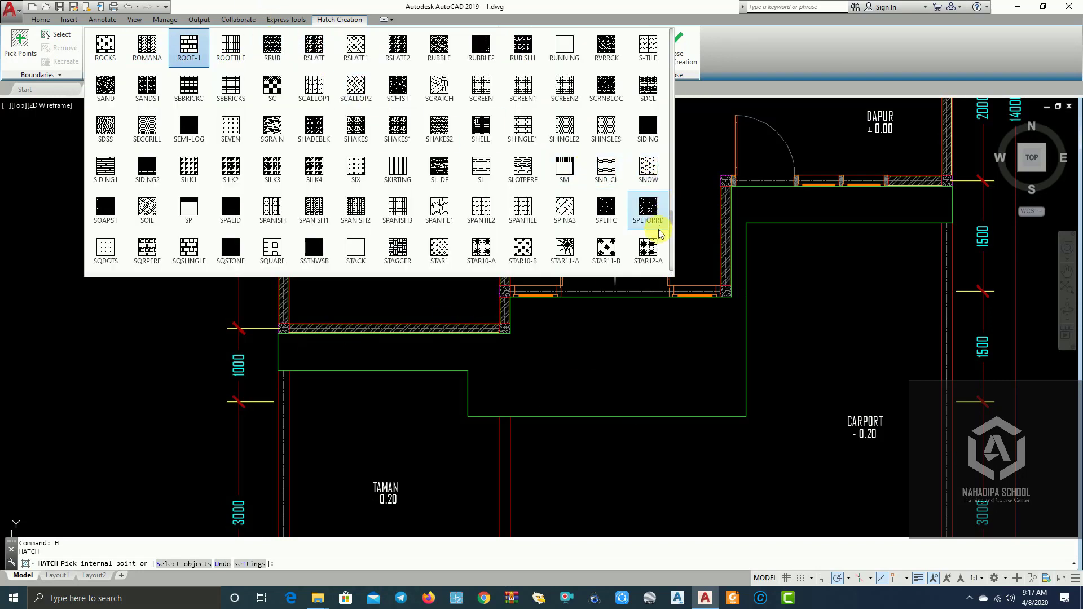
drag(672, 221, 670, 48)
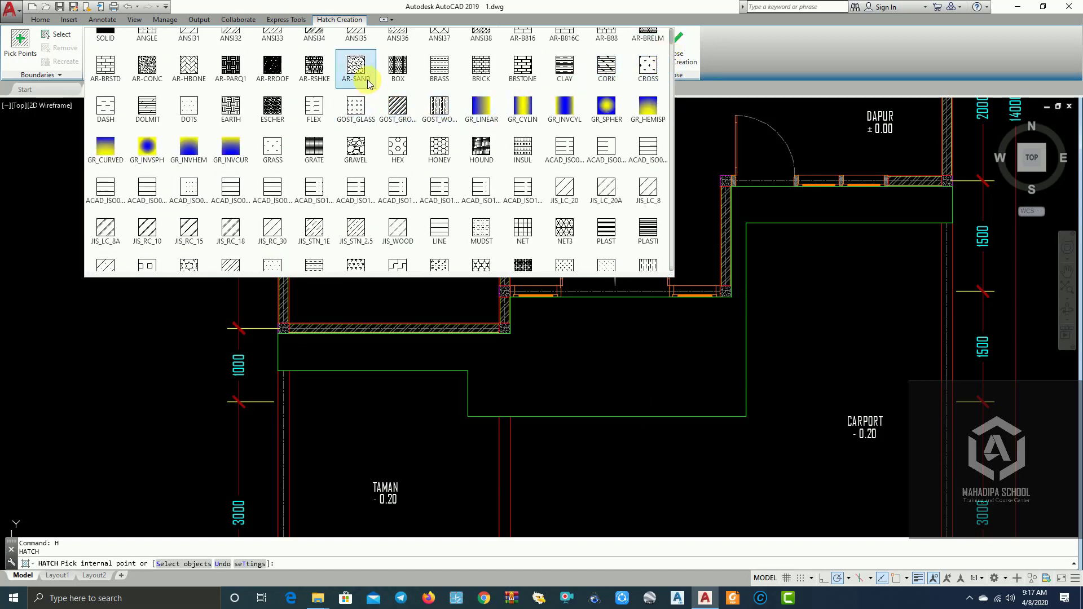
scroll(556, 87, up, 1)
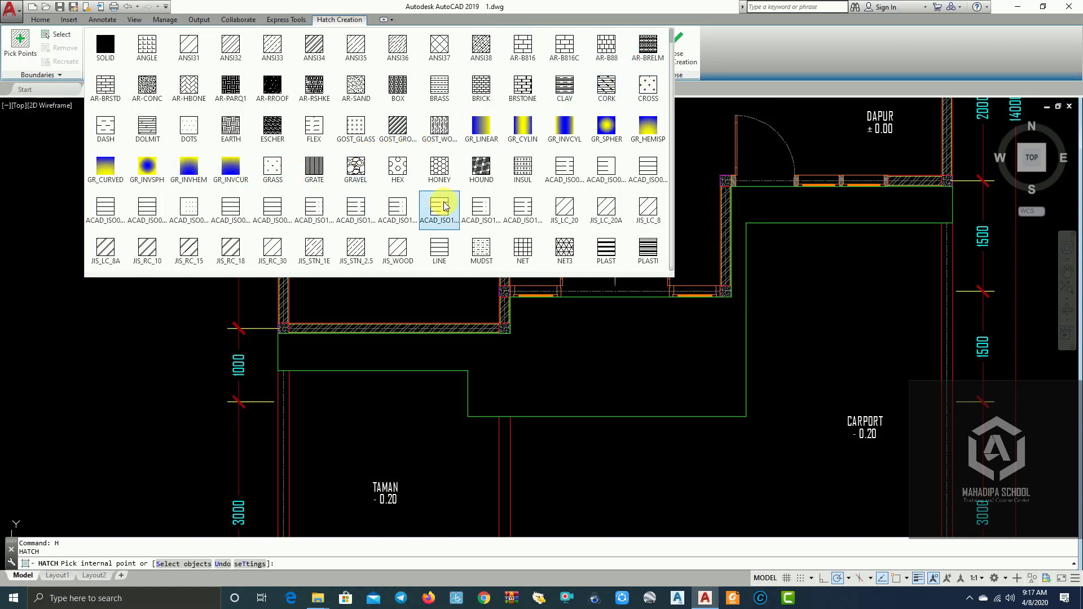
scroll(444, 206, down, 2)
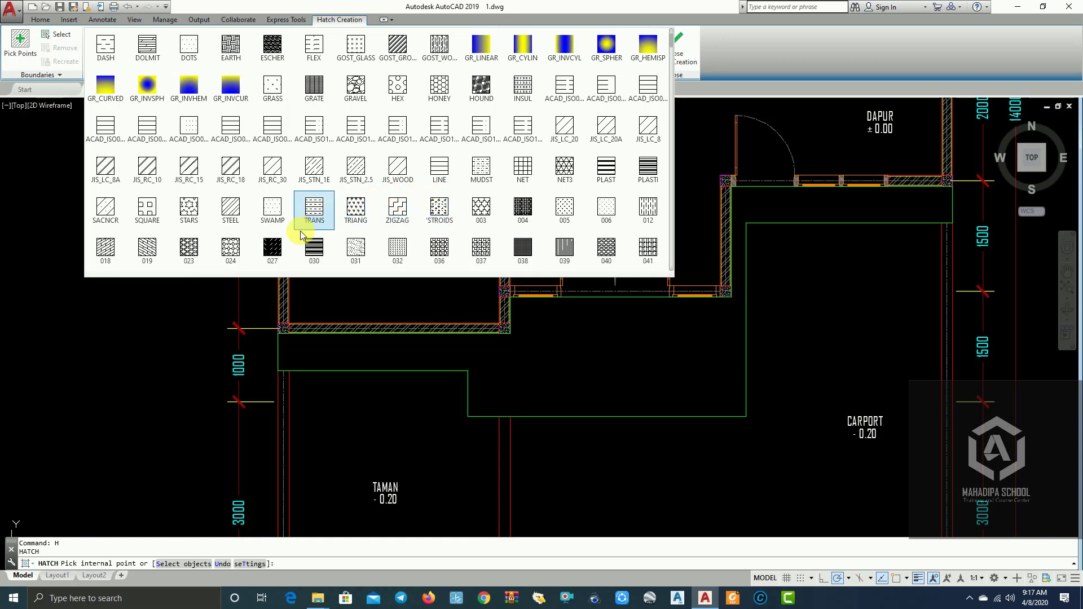
scroll(171, 175, up, 2)
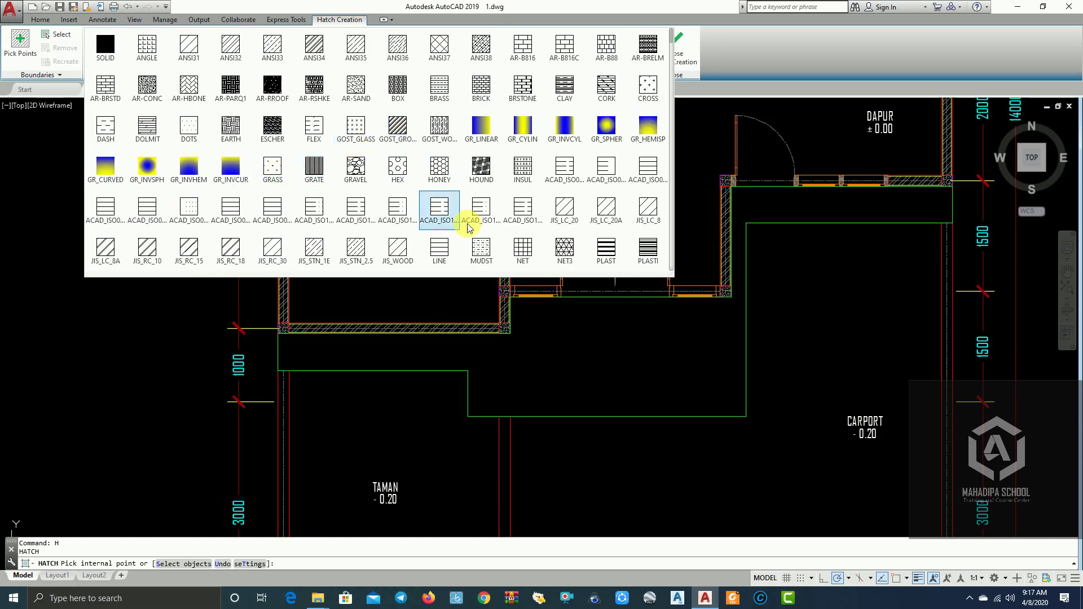
click(148, 87)
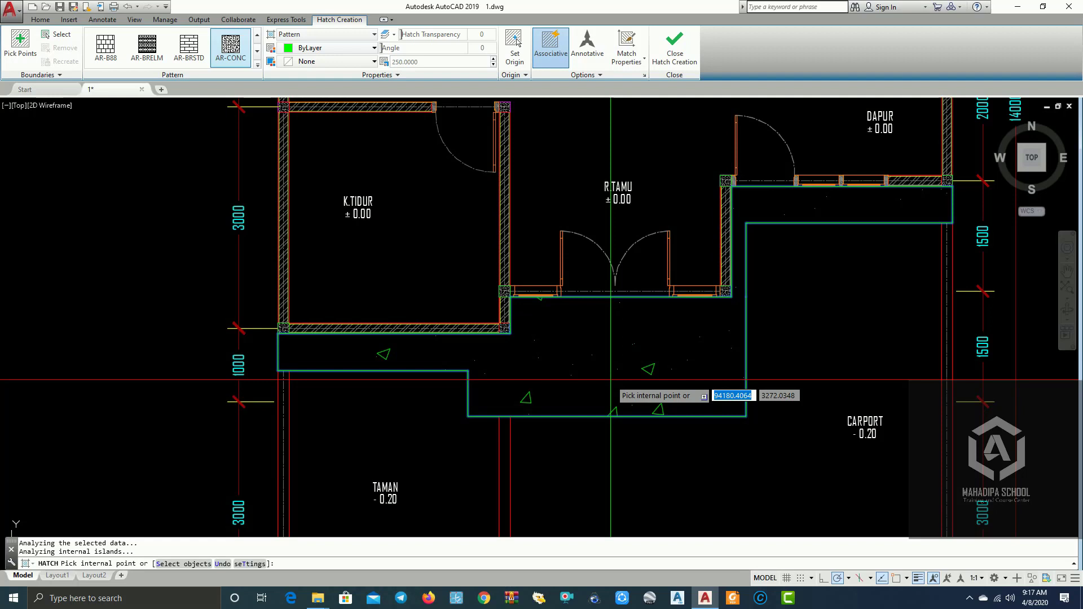
Fill the area inside the green slab outline with AR-CONC hatch at scale 75.
click(611, 380)
text(75.0000)
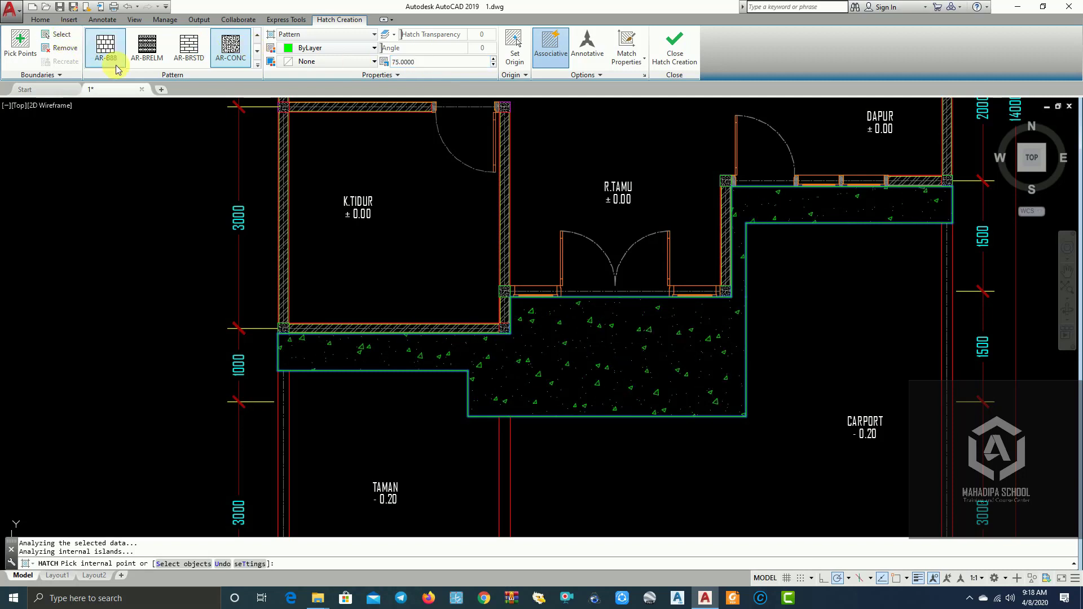
key(Escape)
click(643, 375)
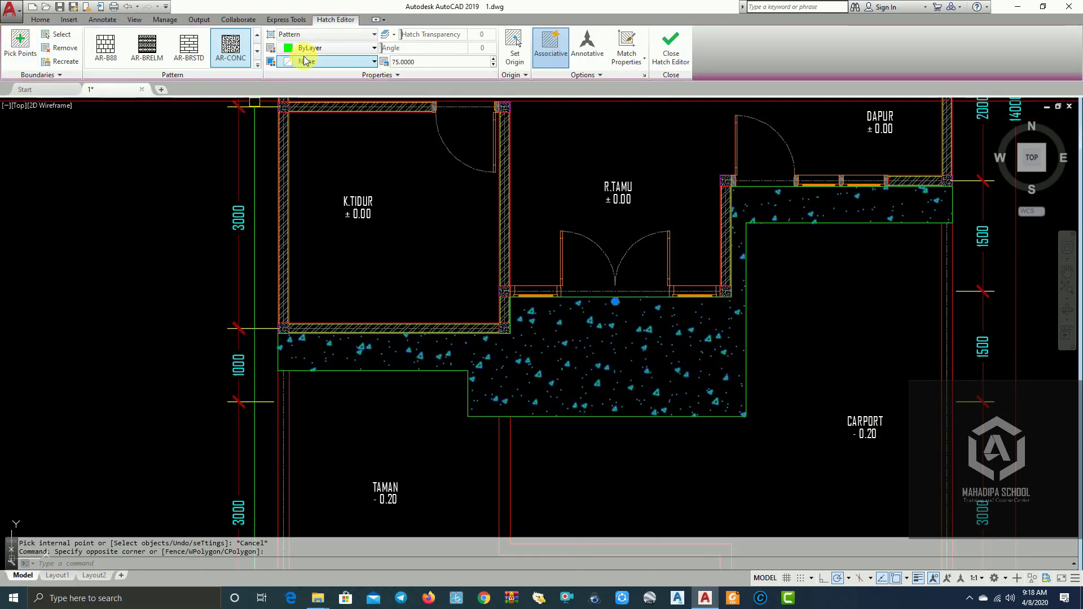
click(43, 21)
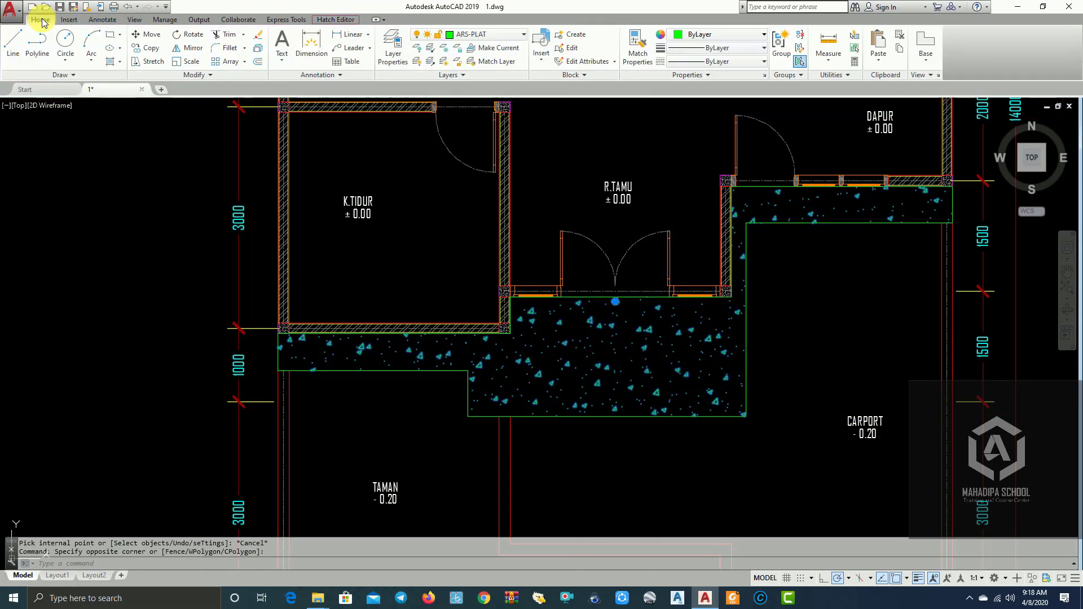
Move the concrete slab hatch onto the ARSIR layer so it displays grey.
click(501, 36)
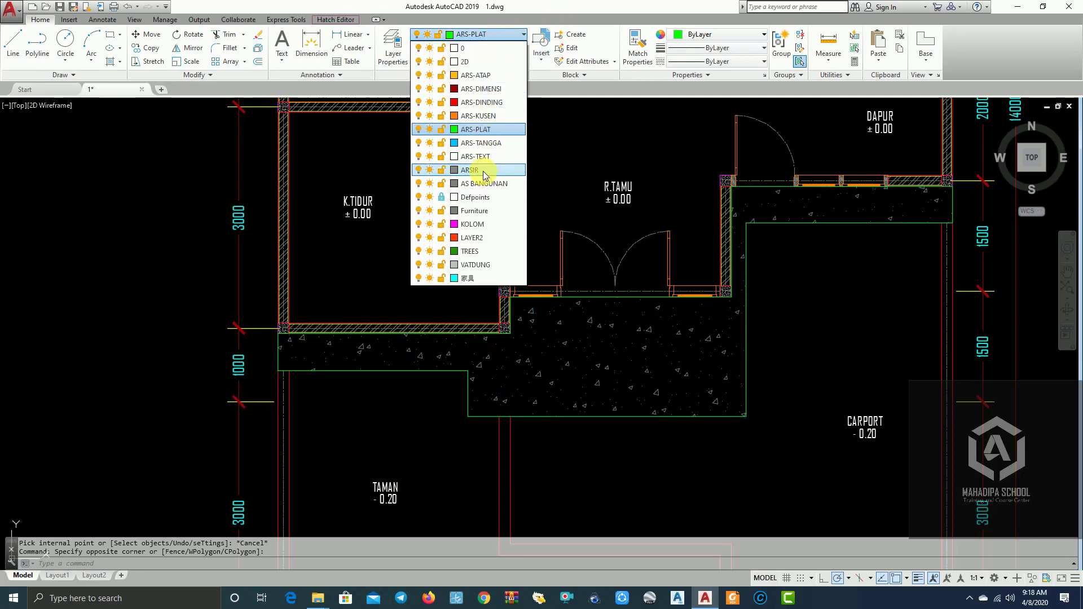
key(Escape)
key(Escape)
scroll(835, 361, down, 5)
middle_drag(835, 361, 404, 330)
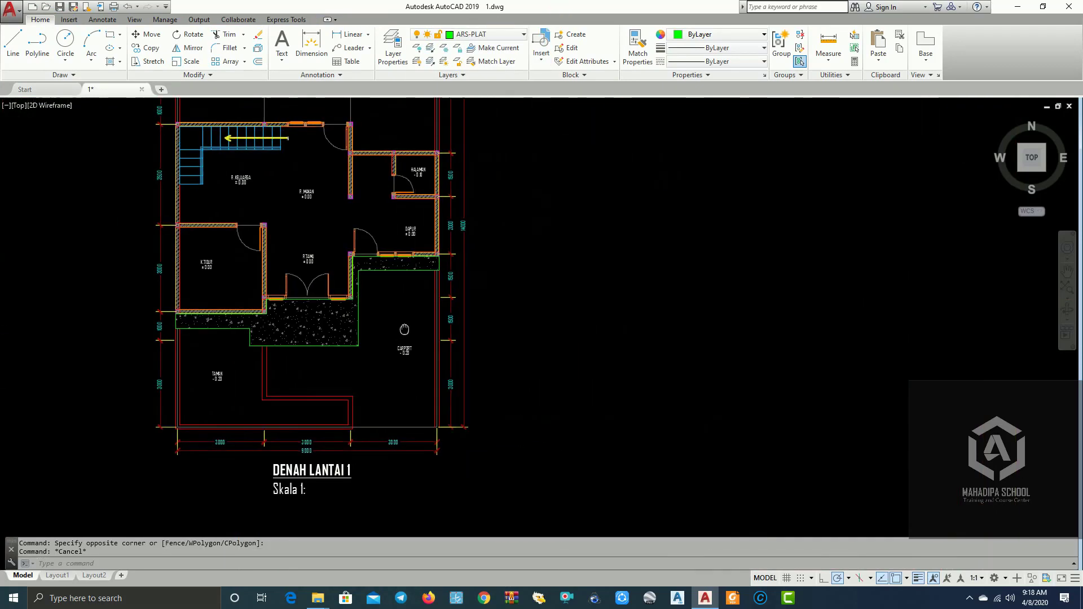
scroll(295, 351, up, 1)
scroll(295, 351, up, 2)
scroll(295, 351, up, 1)
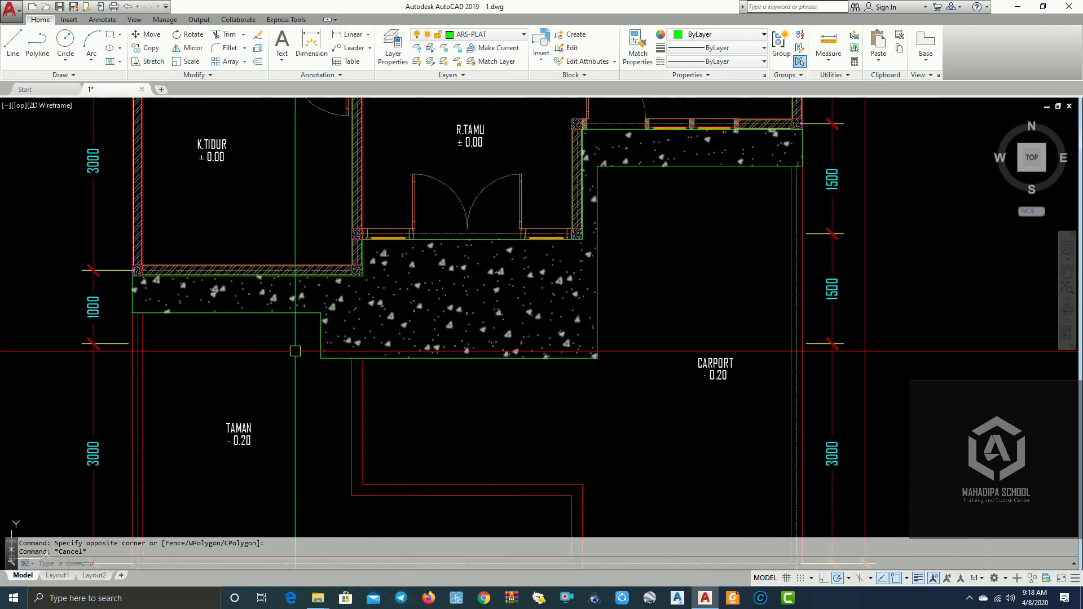
Reselect the terrace hatch to confirm it is now on the ARSIR layer.
click(433, 322)
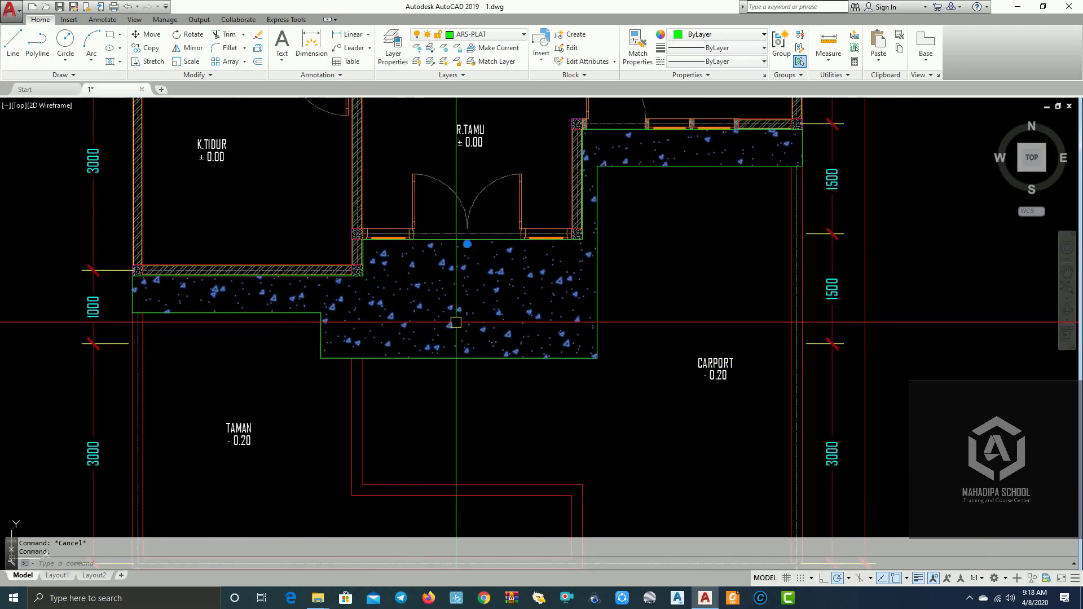
scroll(456, 322, down, 2)
mouse_move(649, 330)
middle_down()
mouse_move(771, 330)
mouse_move(587, 322)
middle_up()
scroll(770, 330, down, 2)
scroll(567, 317, up, 2)
key(Escape)
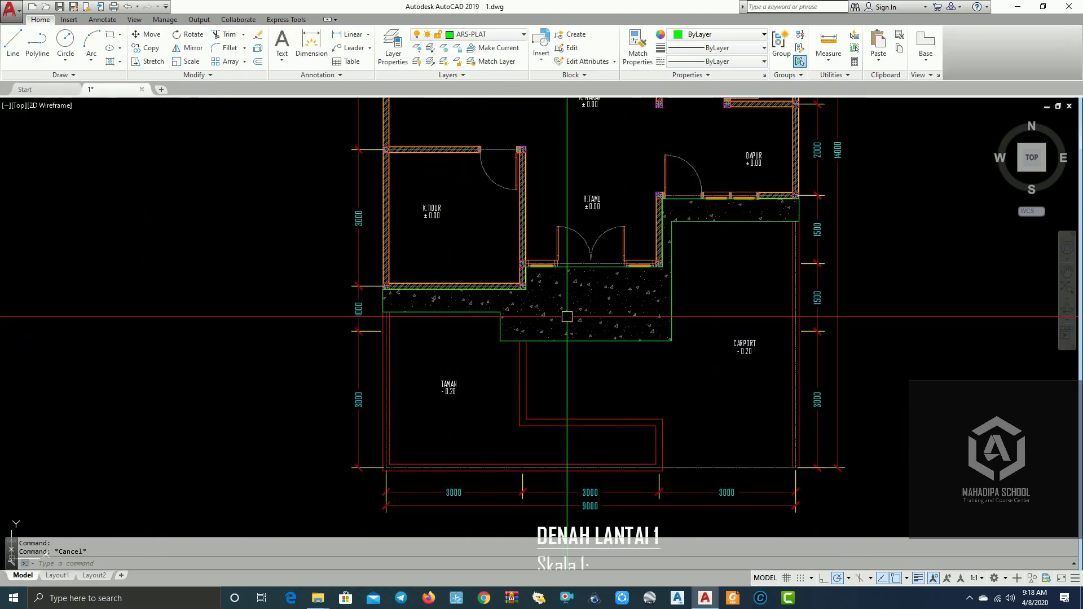
click(626, 309)
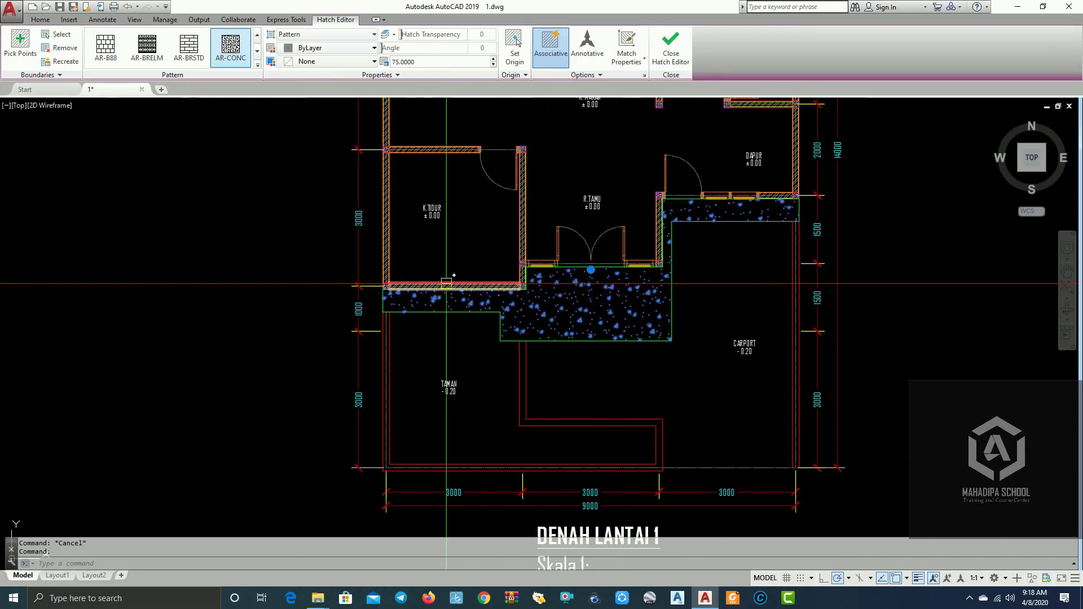
middle_drag(660, 355, 743, 393)
scroll(733, 390, up, 2)
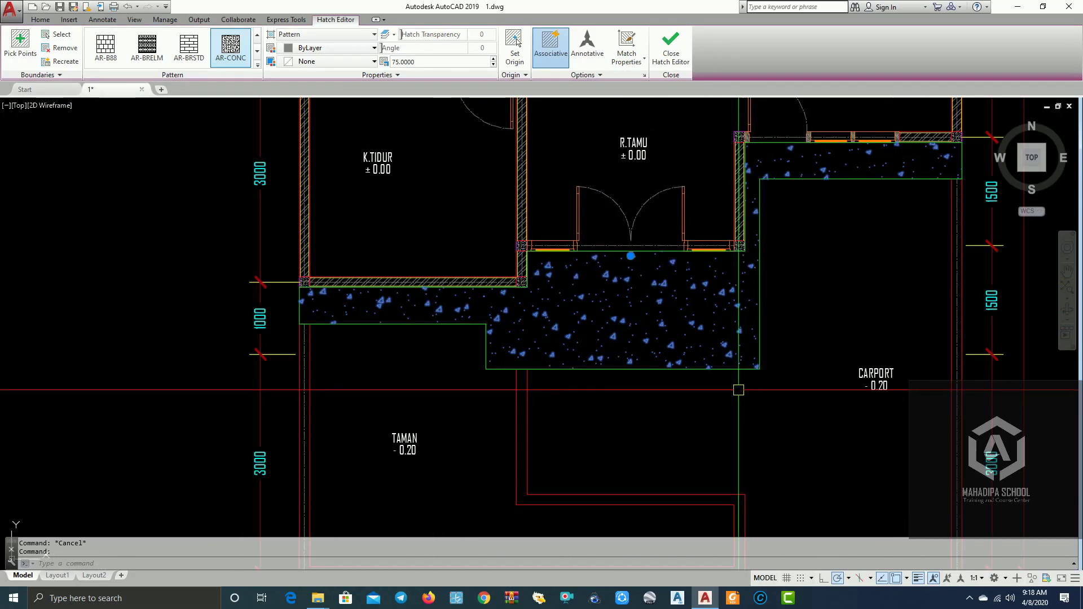
key(Escape)
scroll(530, 408, down, 4)
middle_drag(530, 407, 610, 314)
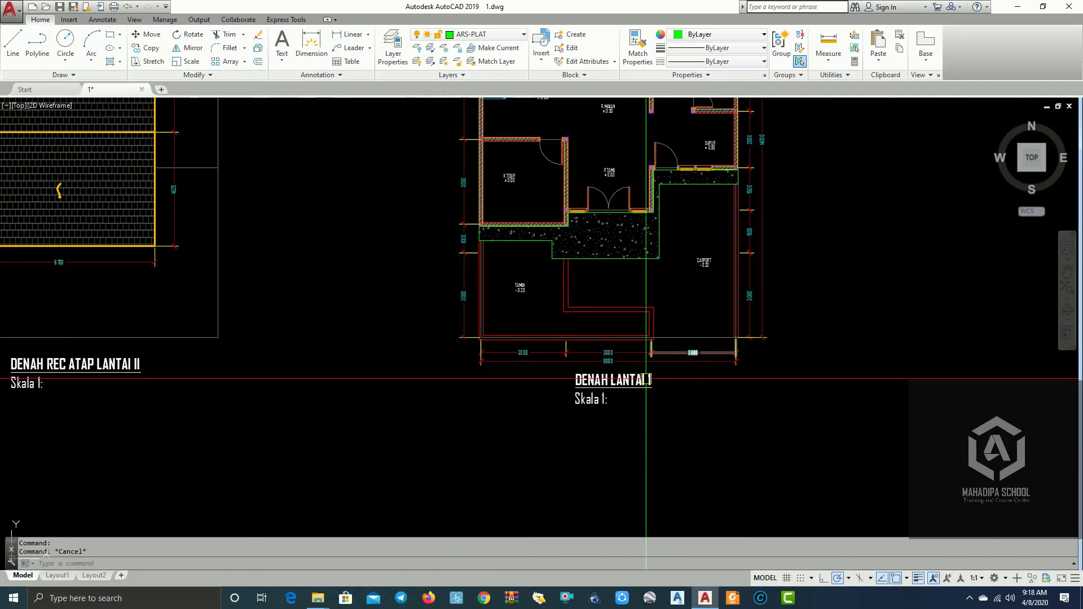
scroll(641, 391, up, 4)
Change the title DENAH LANTAI 1 to DENAH REC PLAT, keeping Skala 1: on line two.
double_click(704, 375)
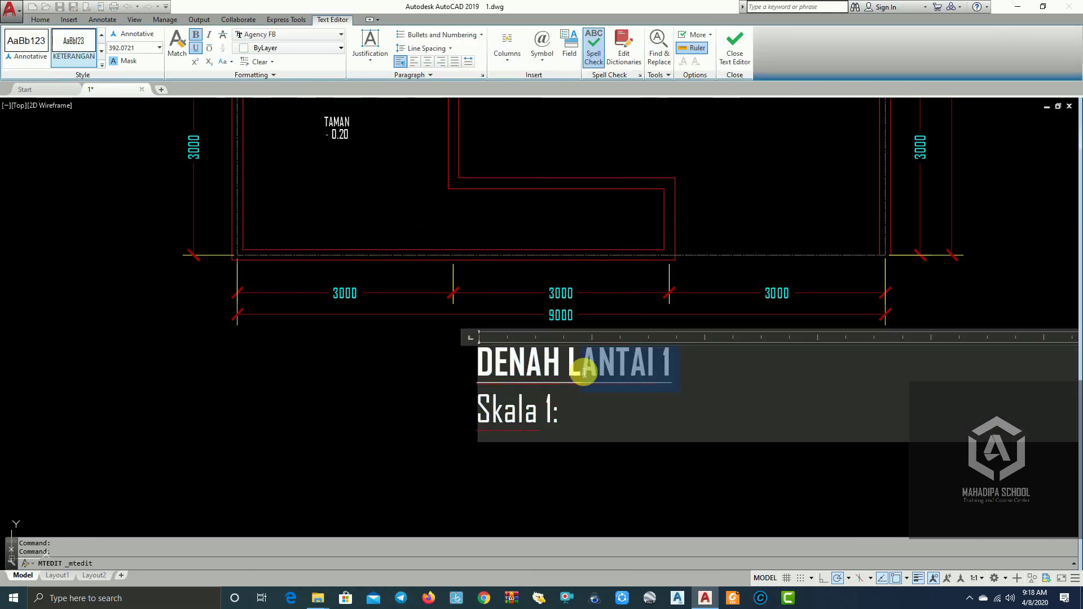
key(Delete)
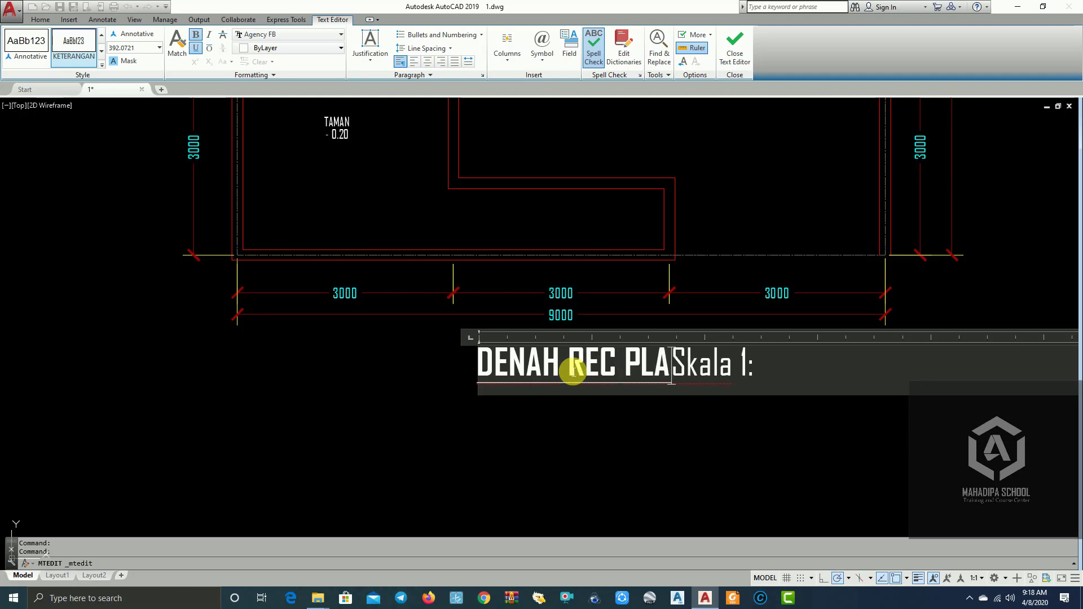
text(T)
key(Return)
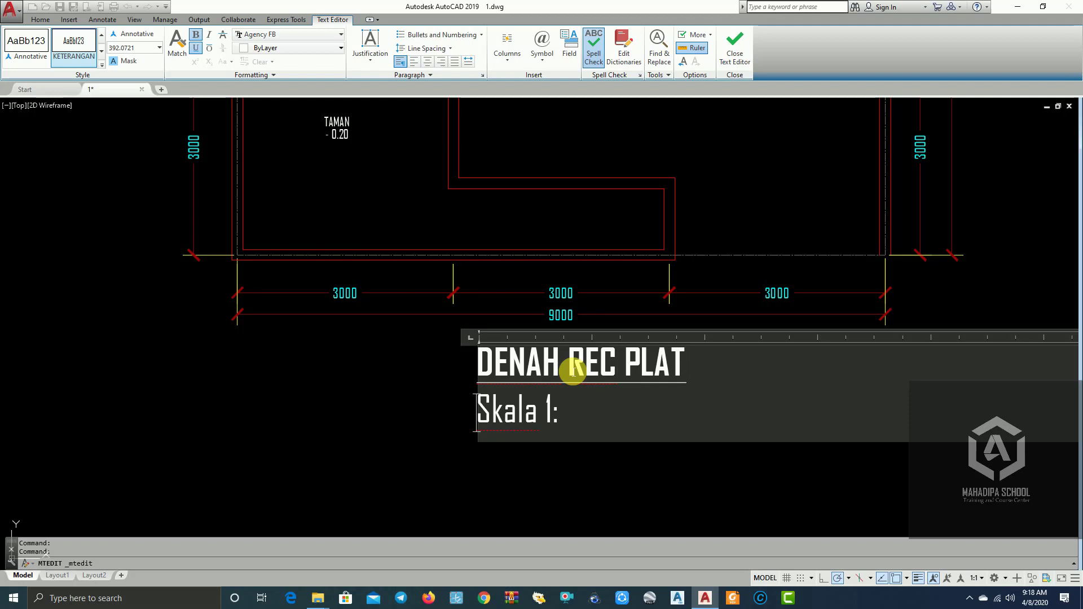
click(663, 462)
scroll(660, 466, down, 5)
scroll(696, 476, down, 2)
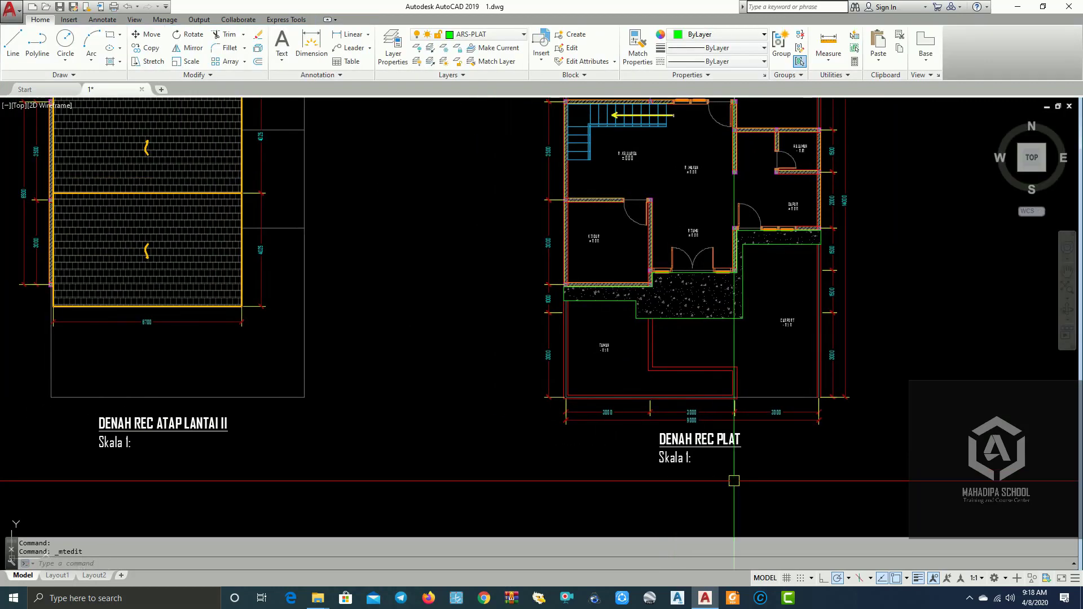
scroll(734, 481, down, 3)
mouse_move(649, 338)
middle_down()
mouse_move(498, 303)
mouse_move(737, 429)
mouse_move(899, 418)
middle_up()
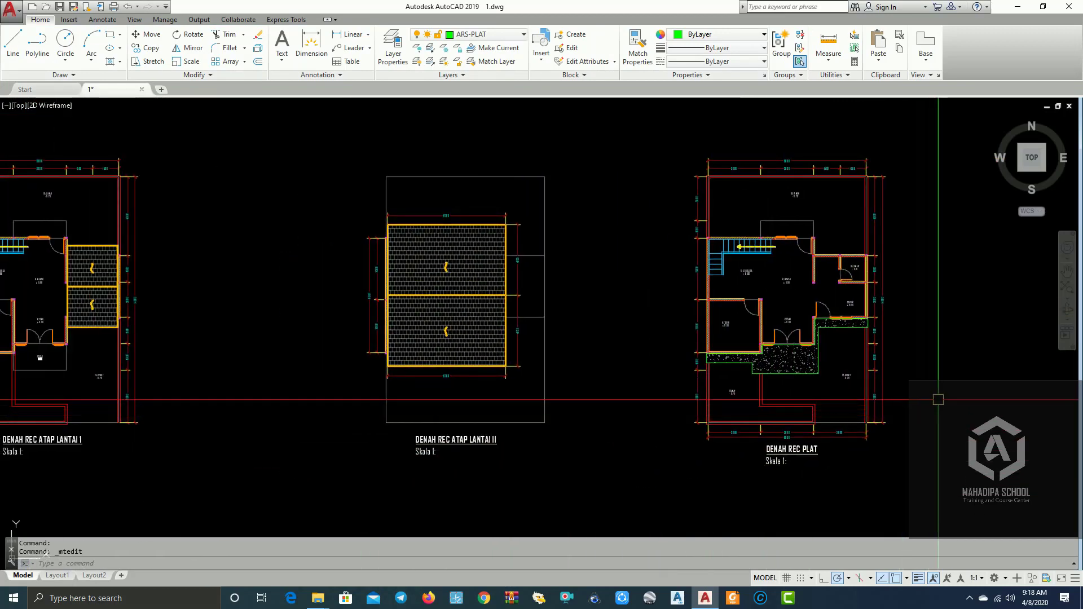
scroll(938, 400, up, 2)
mouse_move(981, 373)
middle_down()
mouse_move(934, 416)
mouse_move(617, 411)
mouse_move(653, 412)
middle_up()
scroll(934, 417, down, 2)
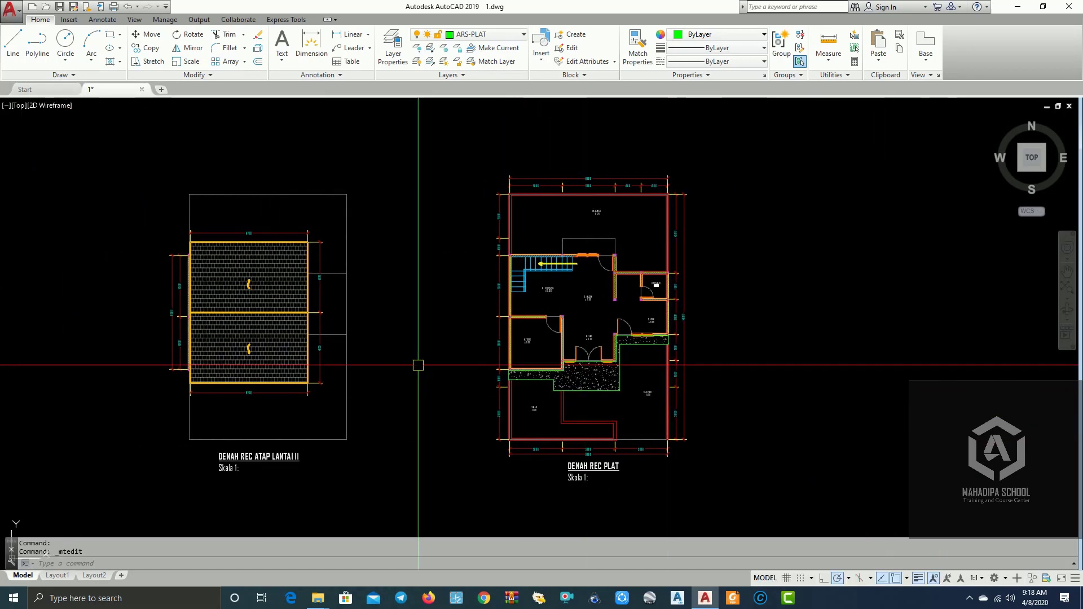
middle_drag(418, 365, 856, 380)
mouse_move(522, 380)
middle_down()
mouse_move(800, 394)
mouse_move(158, 395)
middle_up()
scroll(745, 395, up, 2)
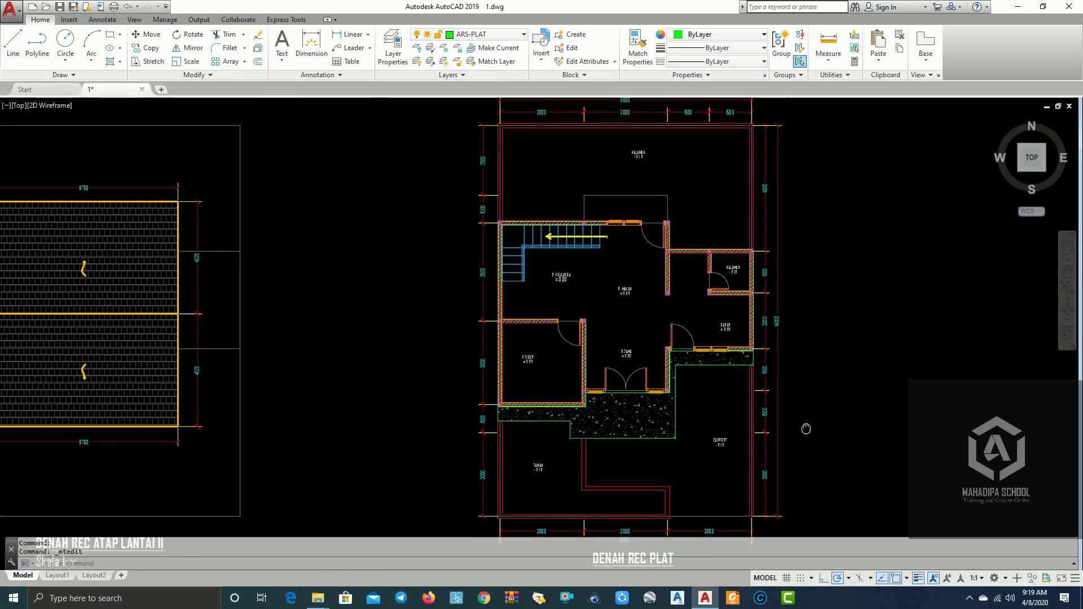